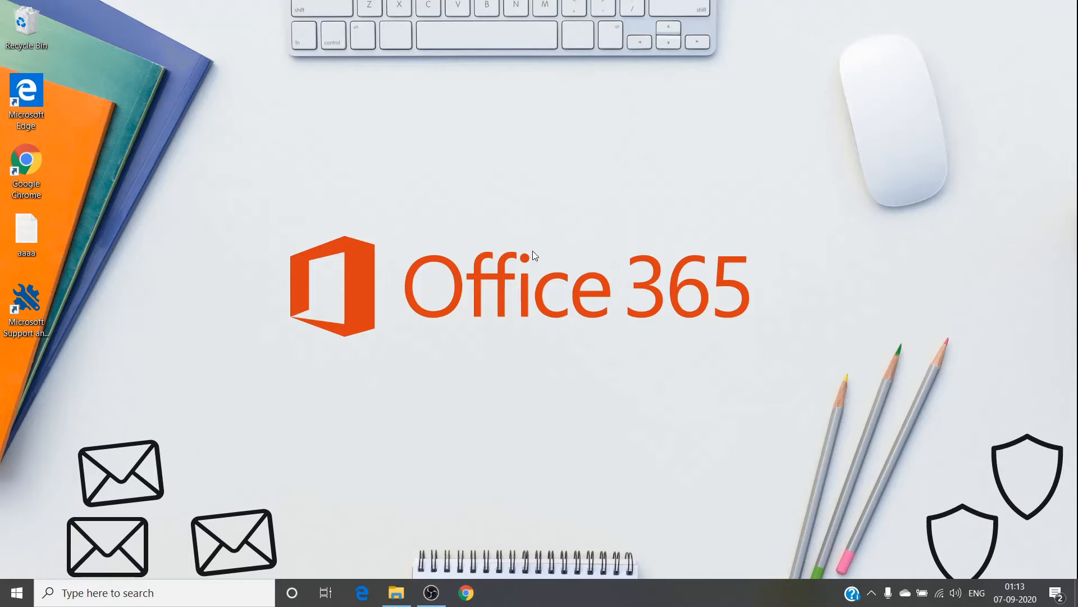
Search the taskbar for 'outllok' and launch Outlook from the results.
left_click(234, 593)
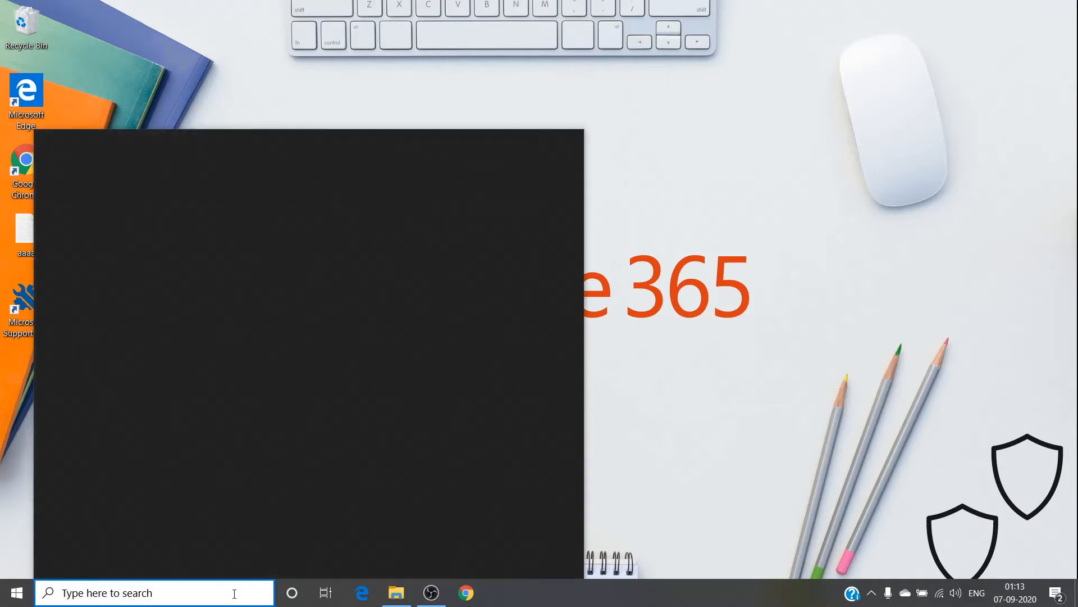
type("outllo")
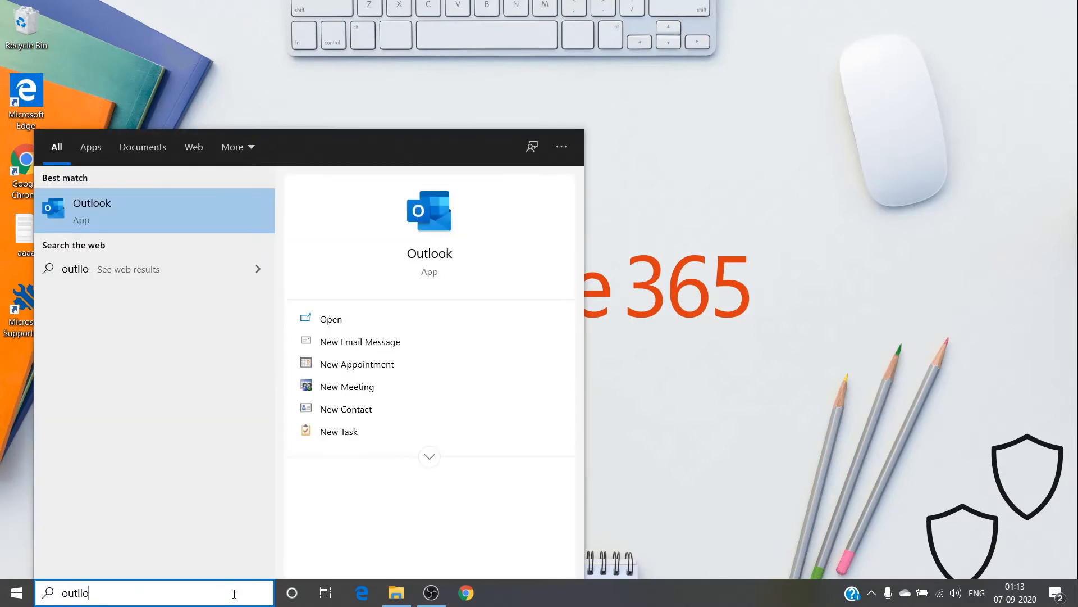
type("k")
key("Return")
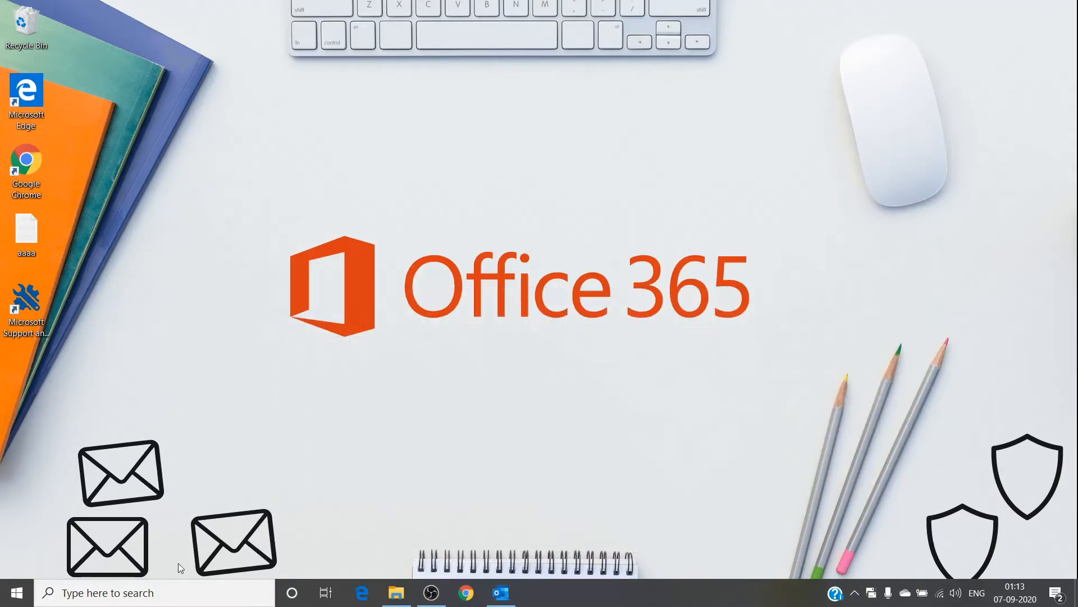
Open Control Panel, go to Mail (Microsoft Outlook 2016) and show its mail profiles.
left_click(178, 597)
type("contro")
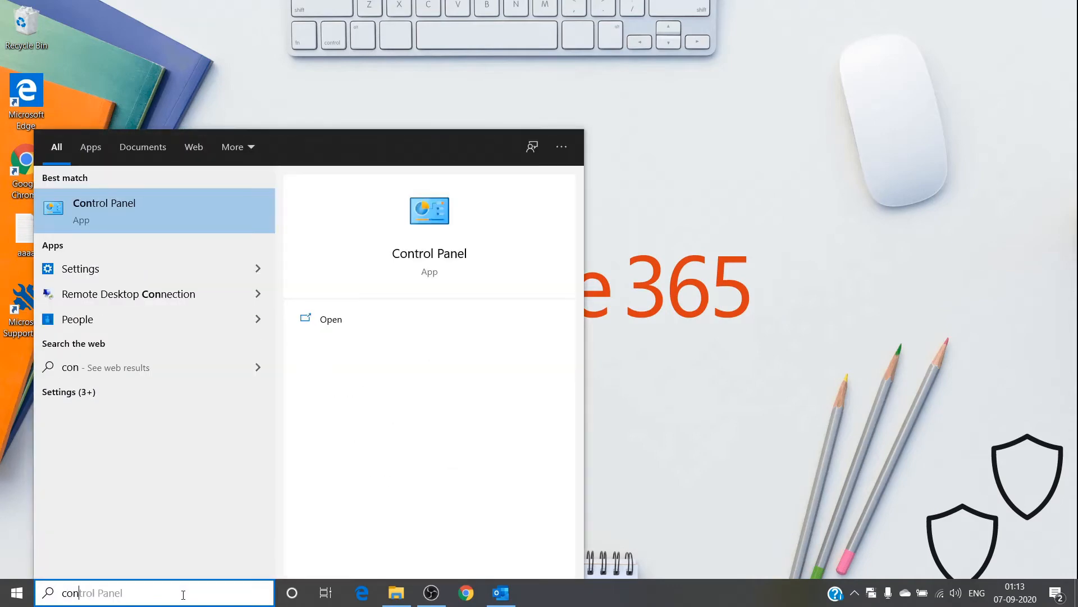
type("l")
key("Return")
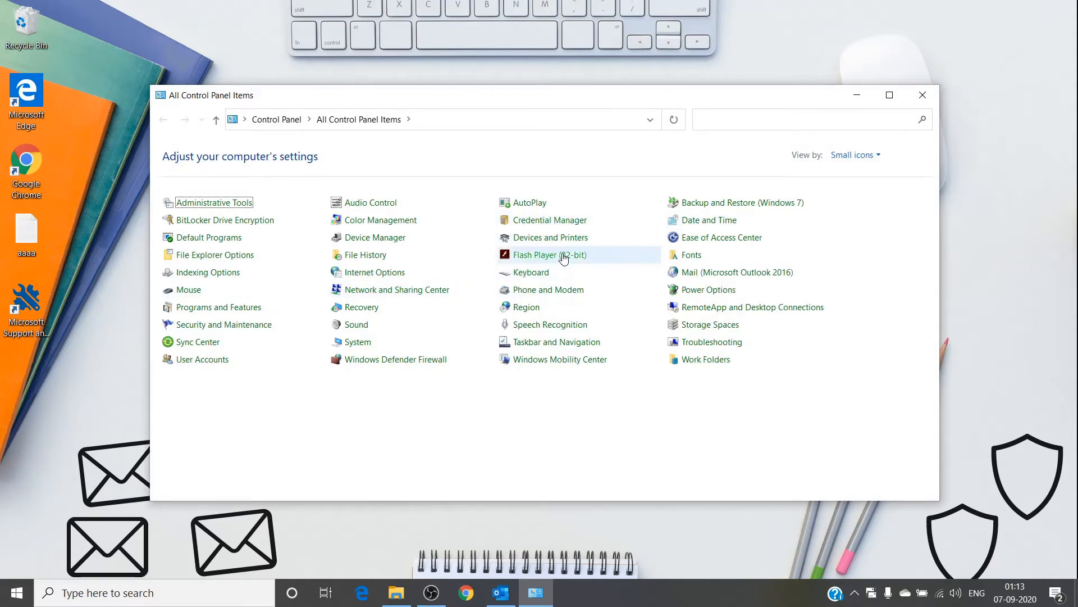
left_click(687, 274)
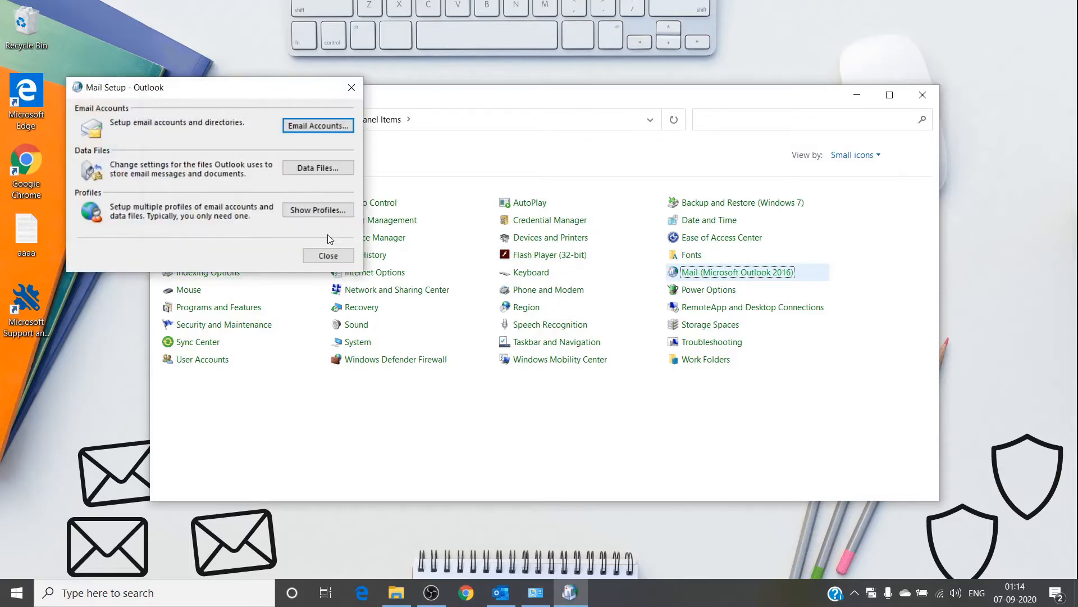
left_click(335, 215)
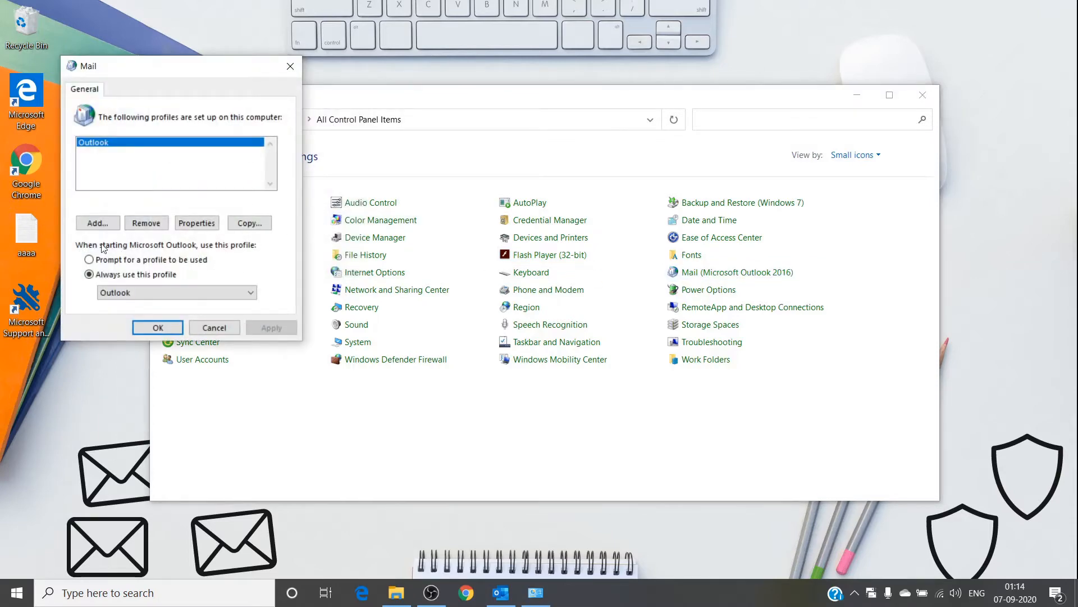
Add a new mail profile named 'admin' to reach the Add Account wizard.
left_click(92, 227)
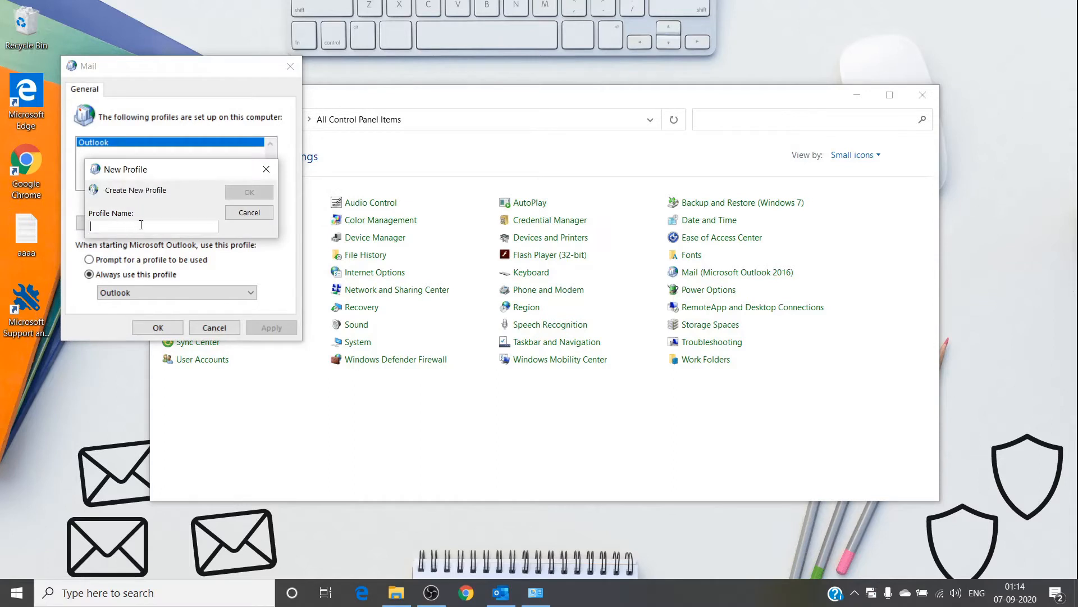
type("admin")
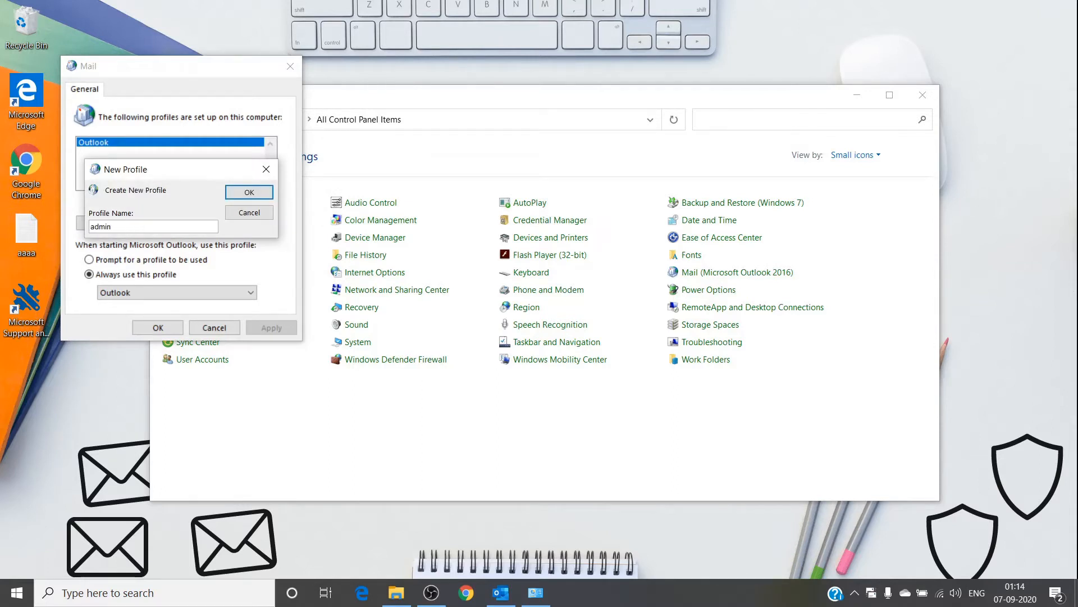
key("Return")
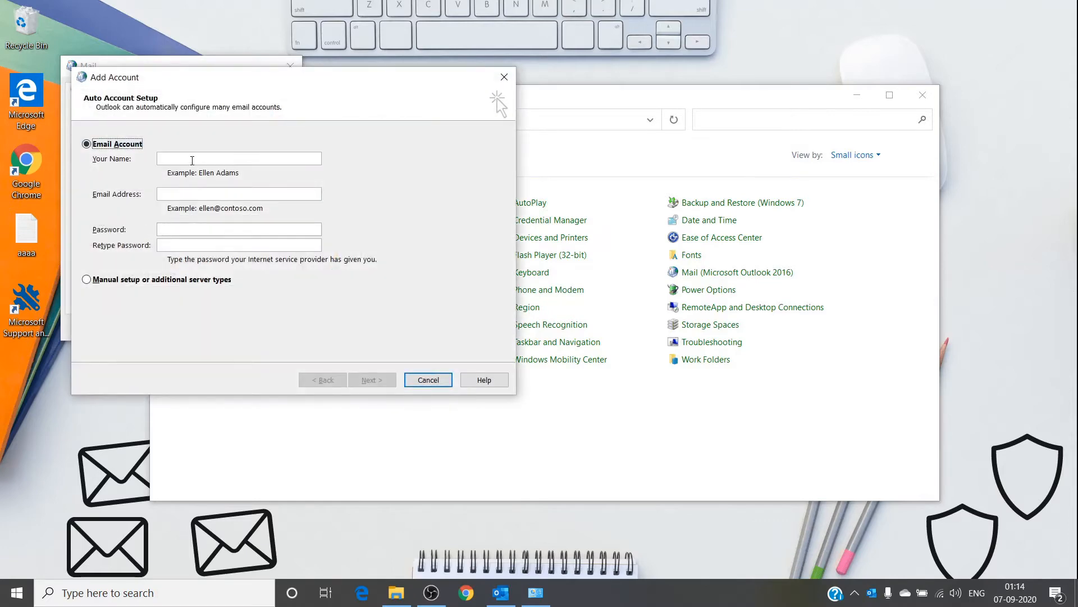
Enter 'admin' as Your Name and the Office 365 e-mail address in Auto Account Setup.
left_click(192, 160)
type("admin")
key("Tab")
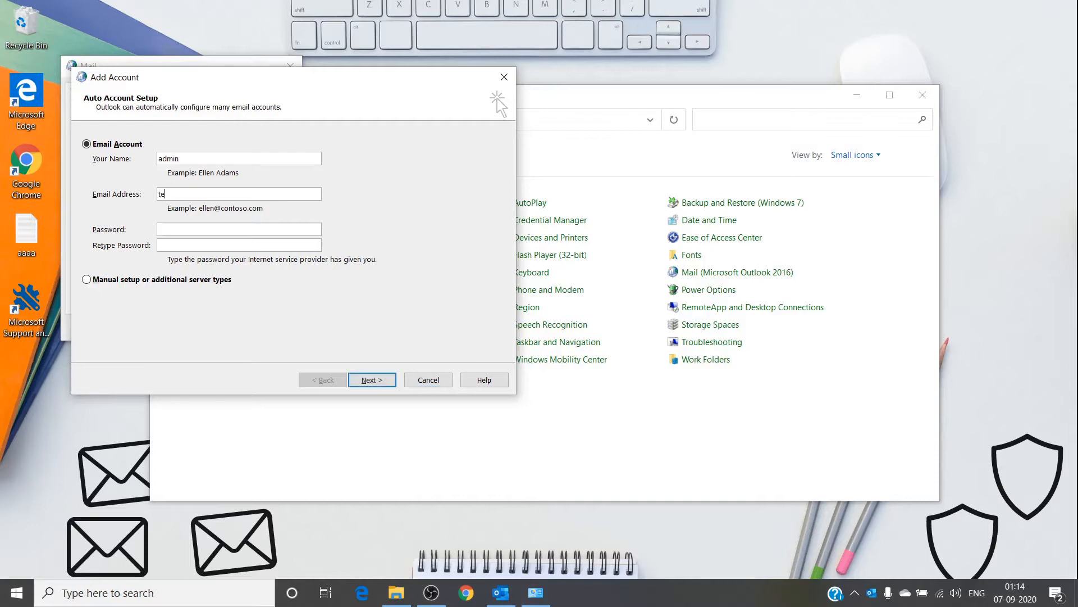
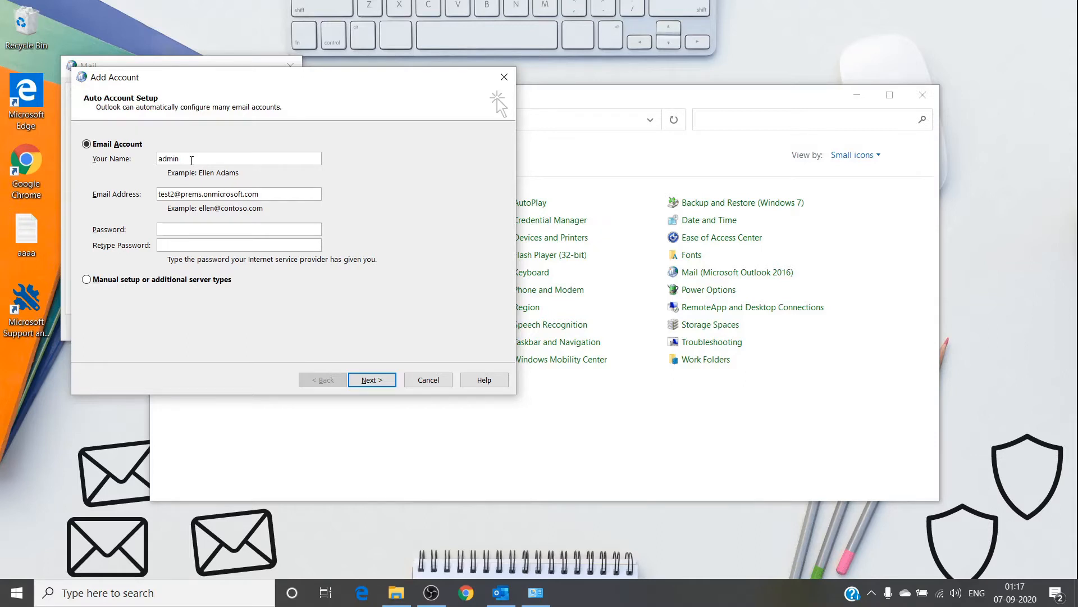
Run the automatic account setup, dismiss the Microsoft sign-in prompt, and abandon the failed connection.
left_click(363, 381)
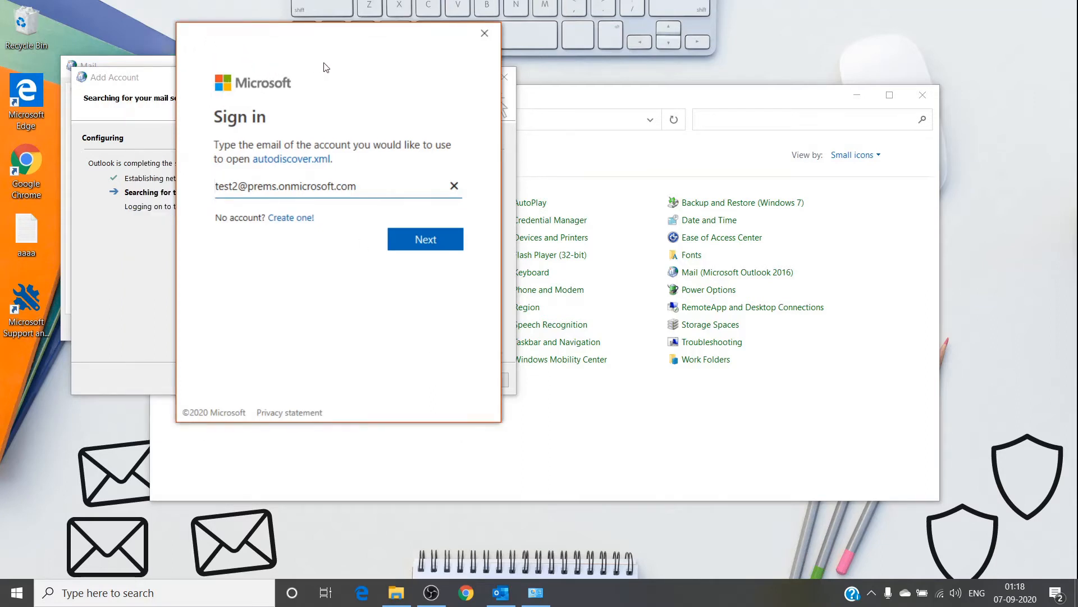
left_click(270, 65)
left_click(486, 36)
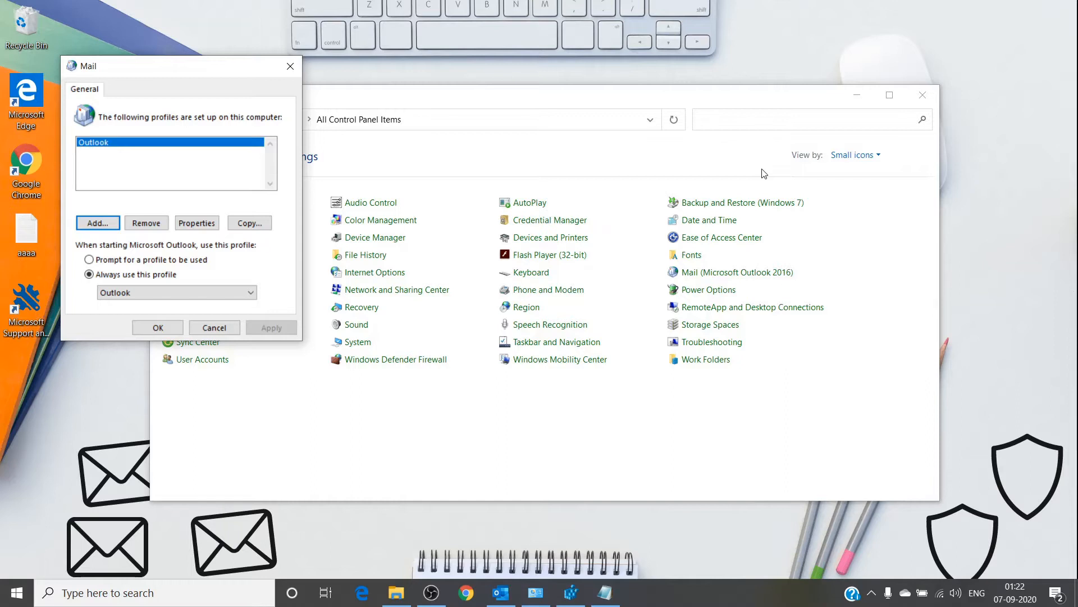
Search the taskbar for 'reg' and launch Registry Editor.
left_click(200, 590)
type("reg")
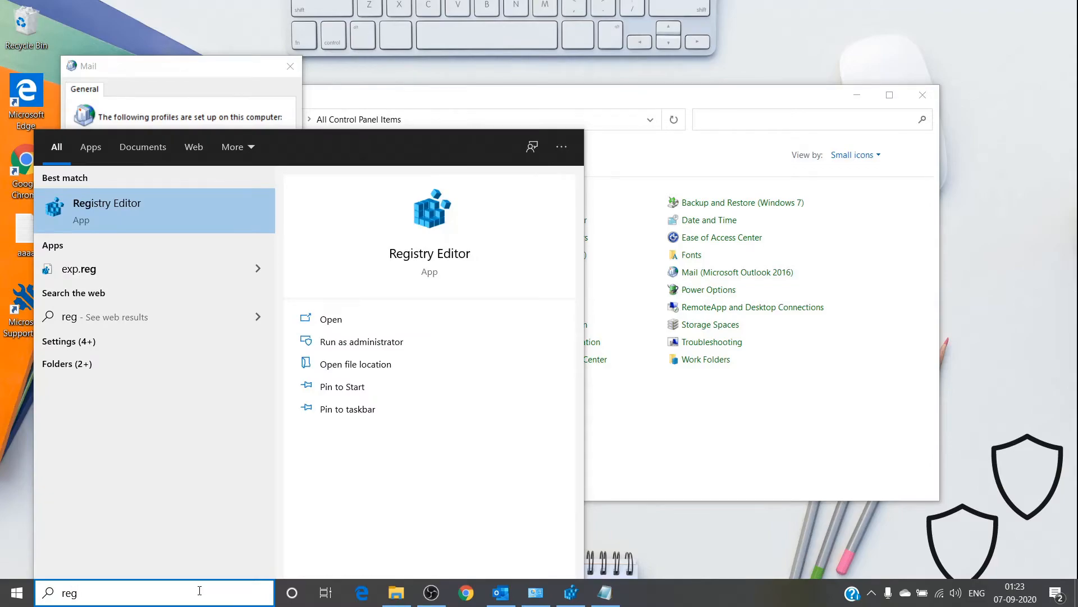
key("Return")
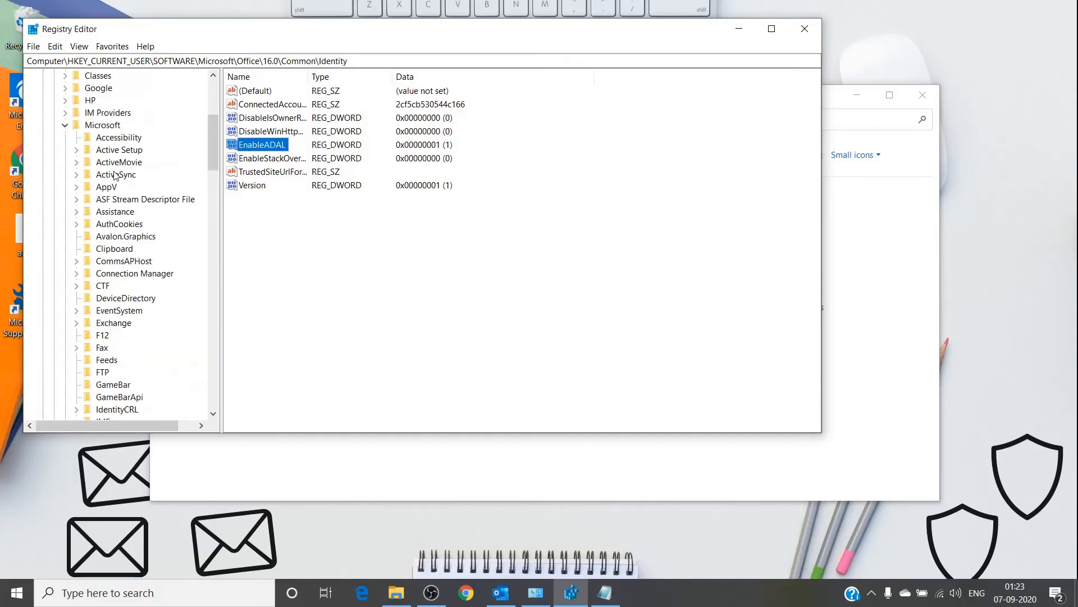
Navigate HKEY_CURRENT_USER down to SOFTWARE\Microsoft\Office\16.0\Common\Identity.
scroll(61, 120, "up", 6)
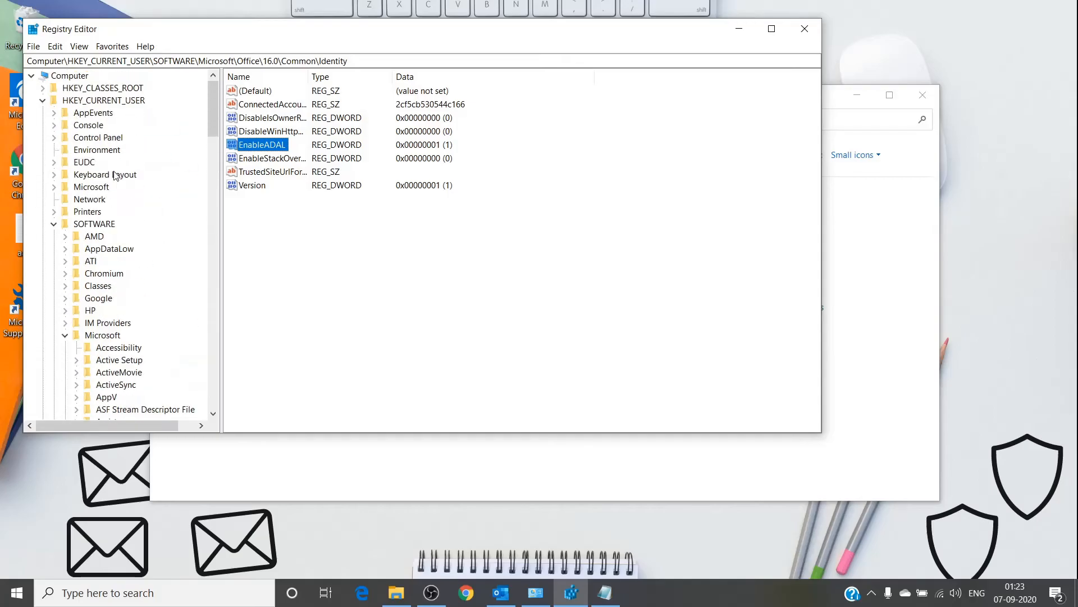
left_click(103, 101)
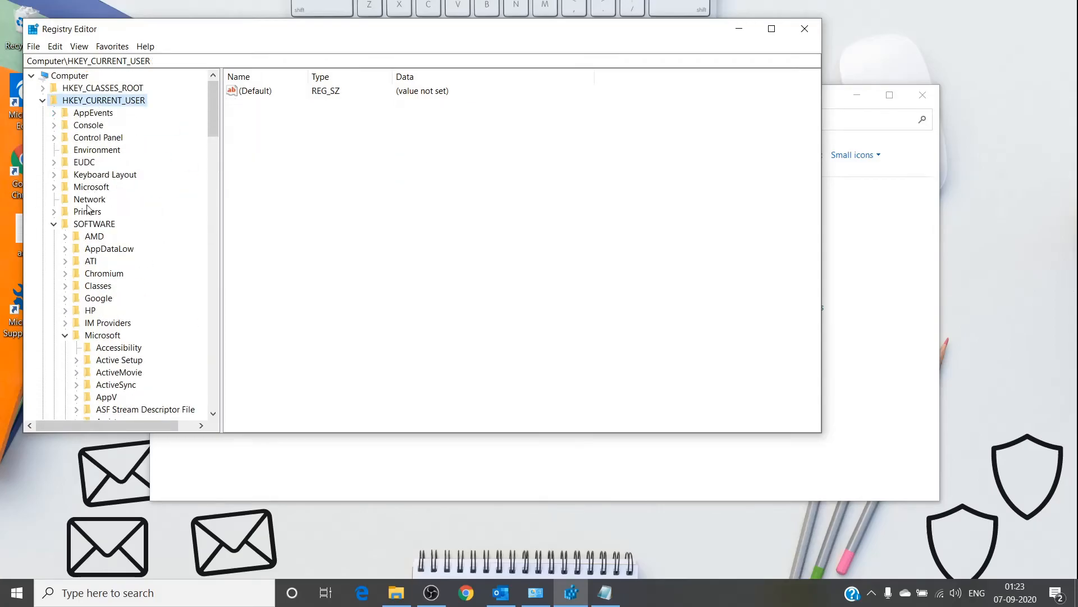
scroll(85, 233, "down", 1)
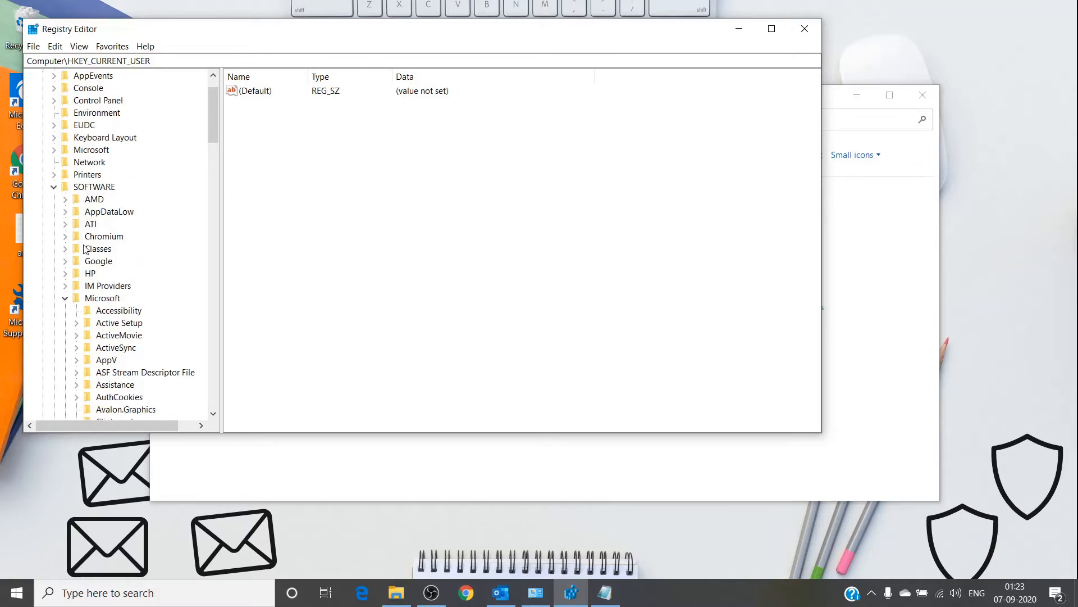
scroll(87, 302, "down", 11)
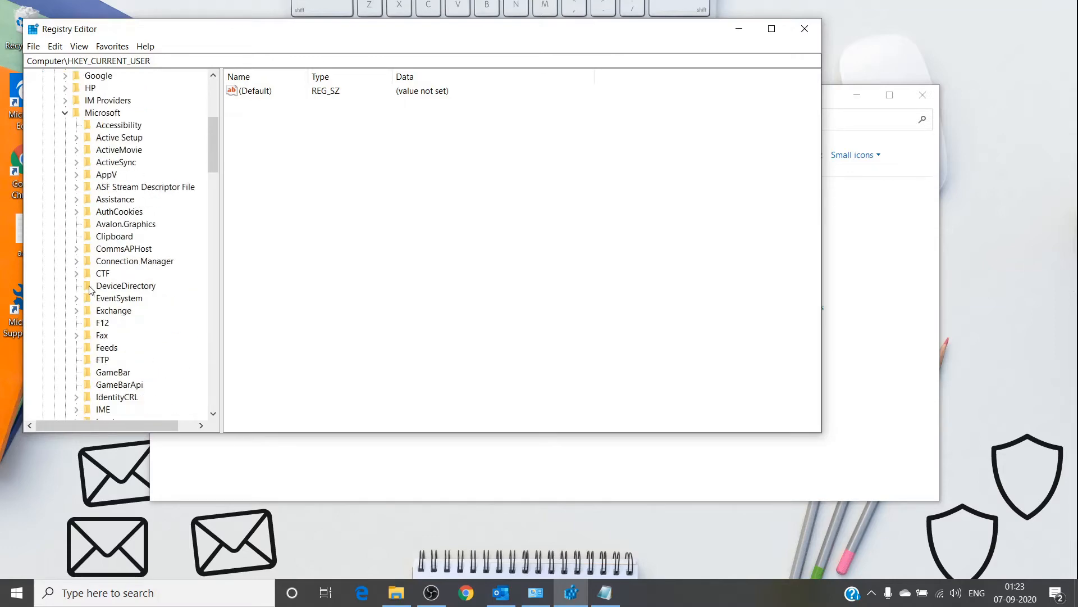
scroll(90, 289, "down", 5)
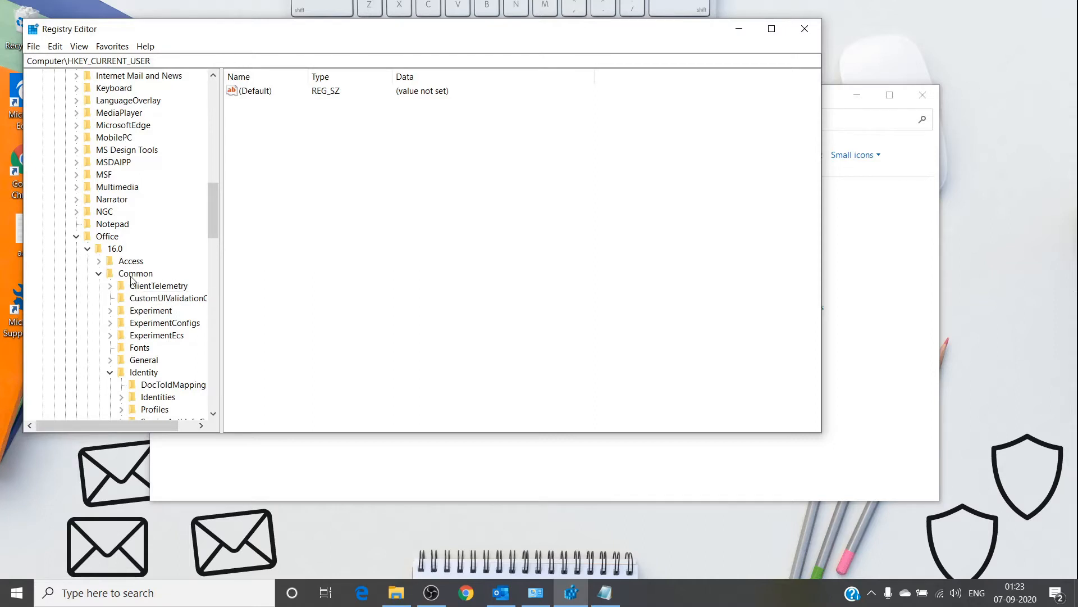
scroll(137, 284, "down", 1)
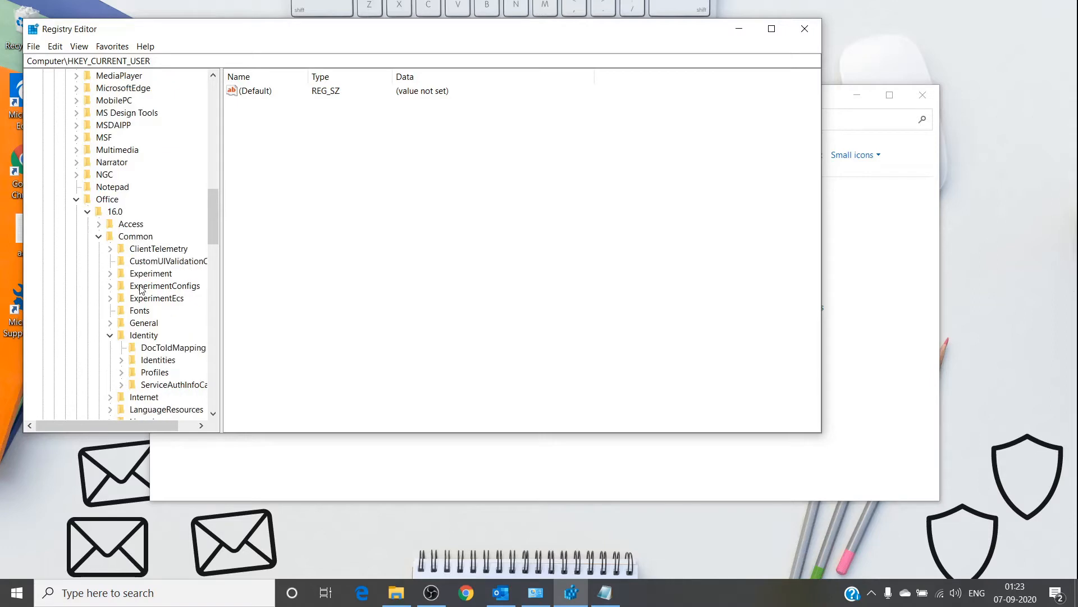
right_click(146, 336)
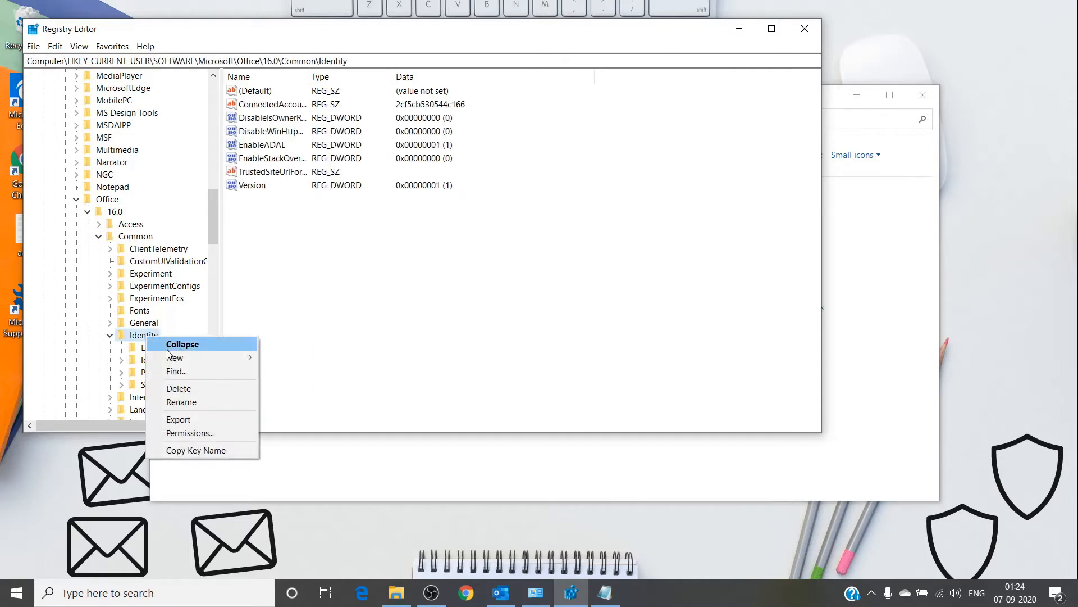
mouse_move(183, 359)
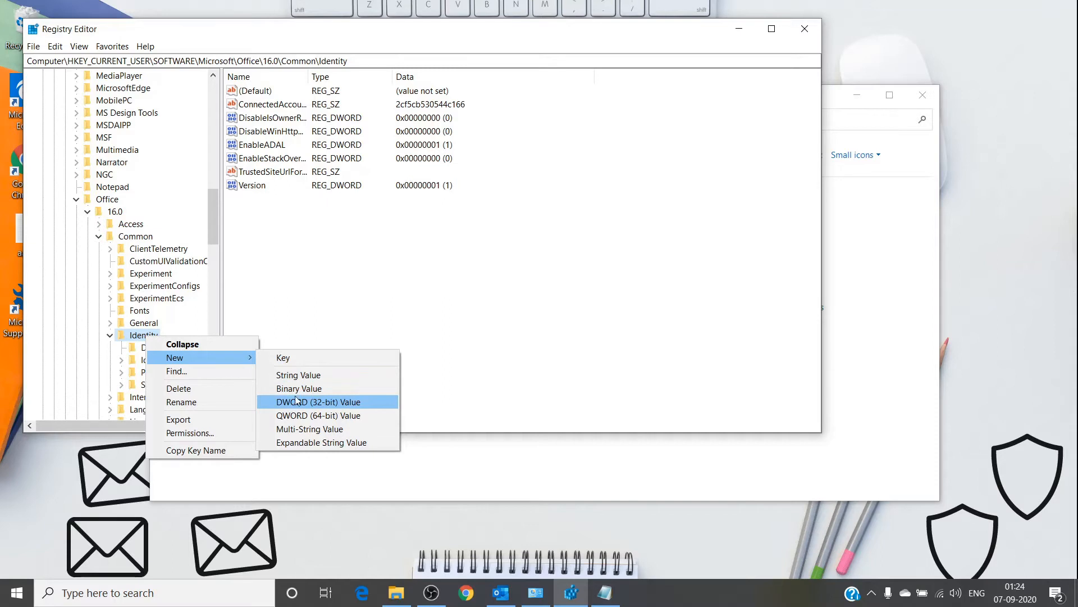
left_click(317, 275)
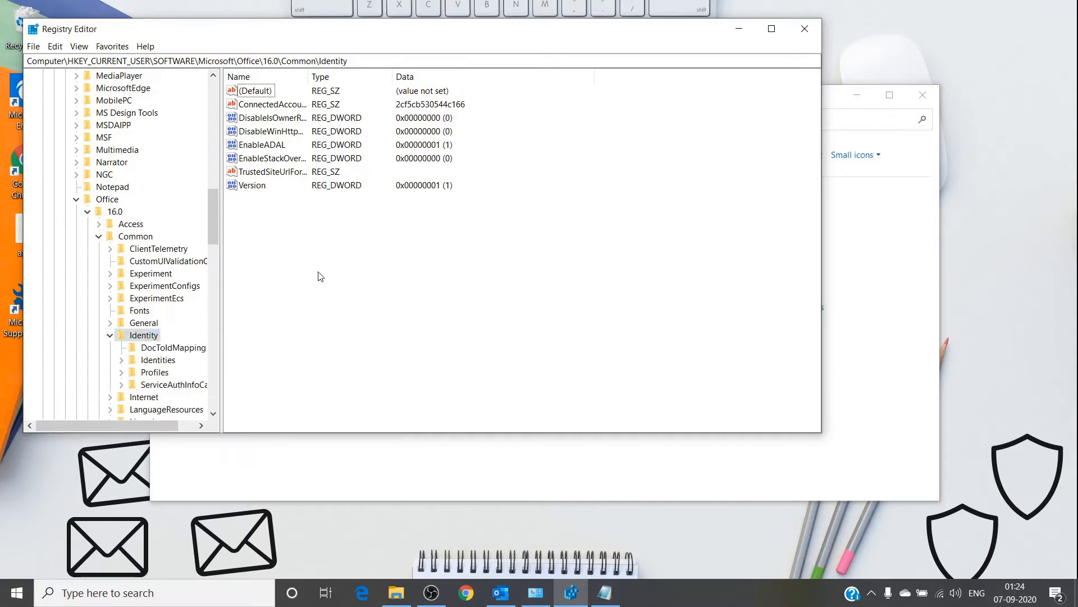
left_click(240, 145)
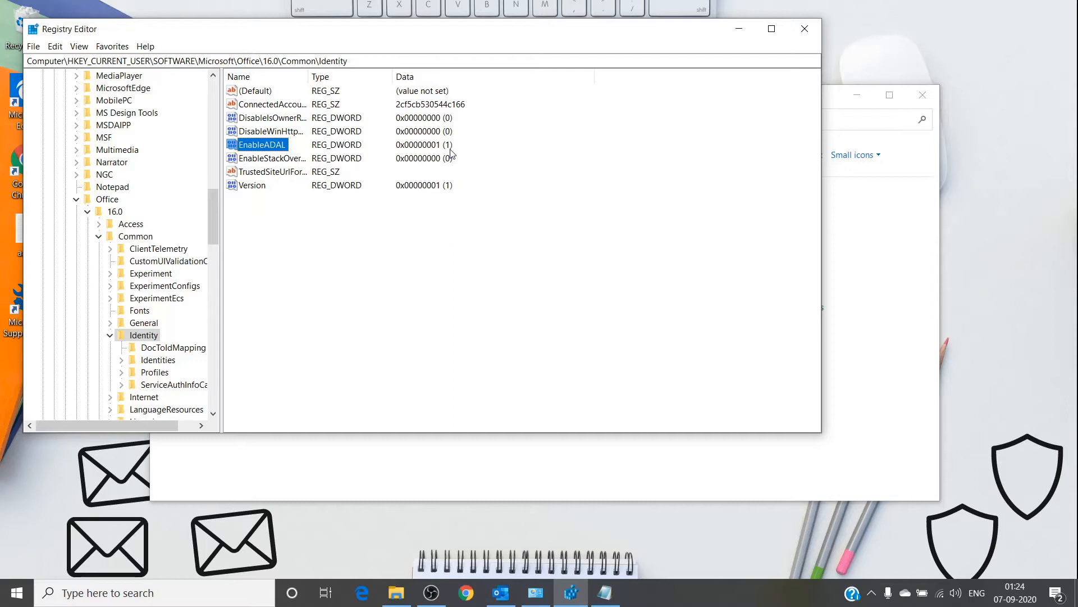
Set the EnableADAL value to 0 and refresh the registry view.
double_click(270, 145)
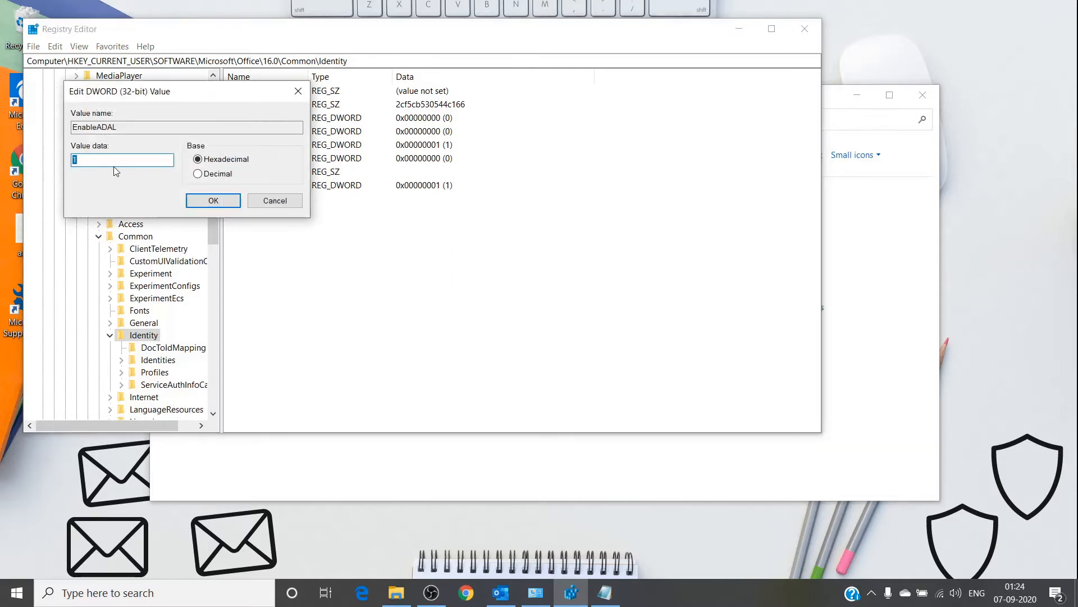
type("0")
left_click(212, 200)
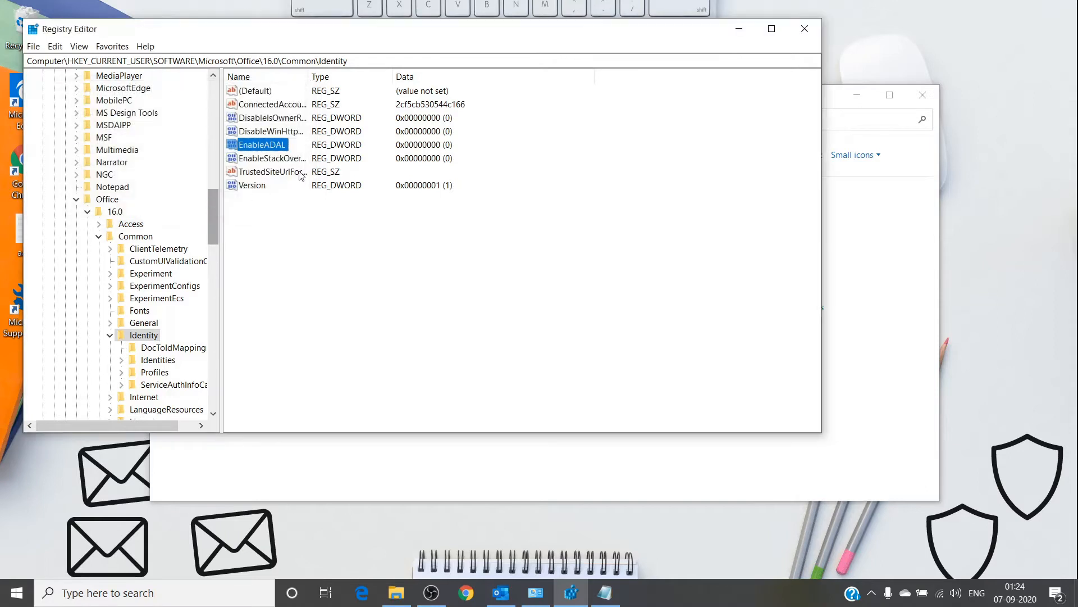
left_click(335, 255)
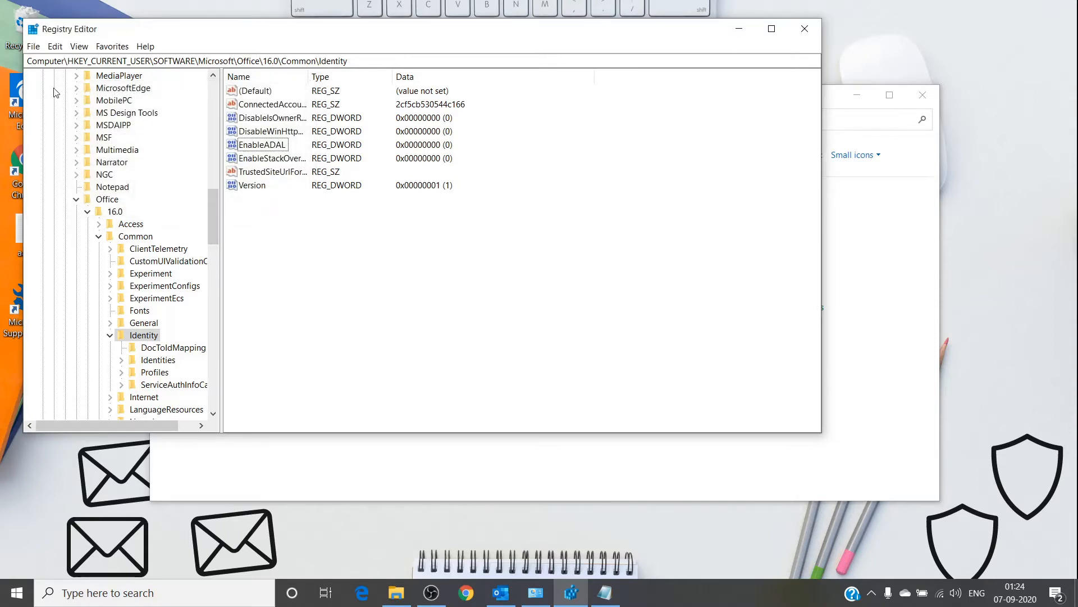
left_click(79, 46)
left_click(94, 113)
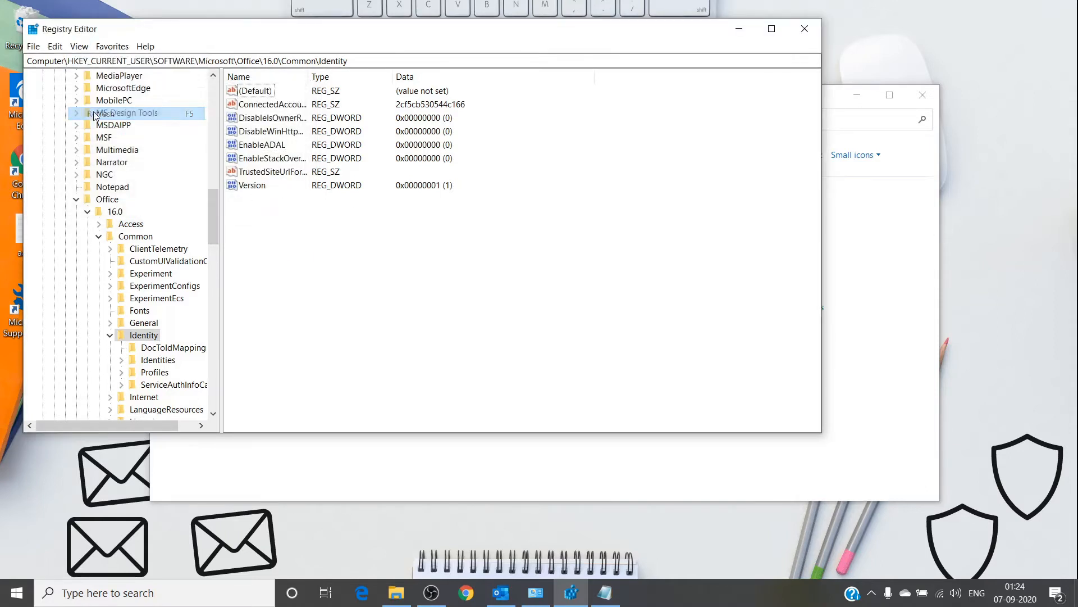
Minimize Registry Editor and start a new Mail profile, typing 'tes' as its name.
left_click(741, 34)
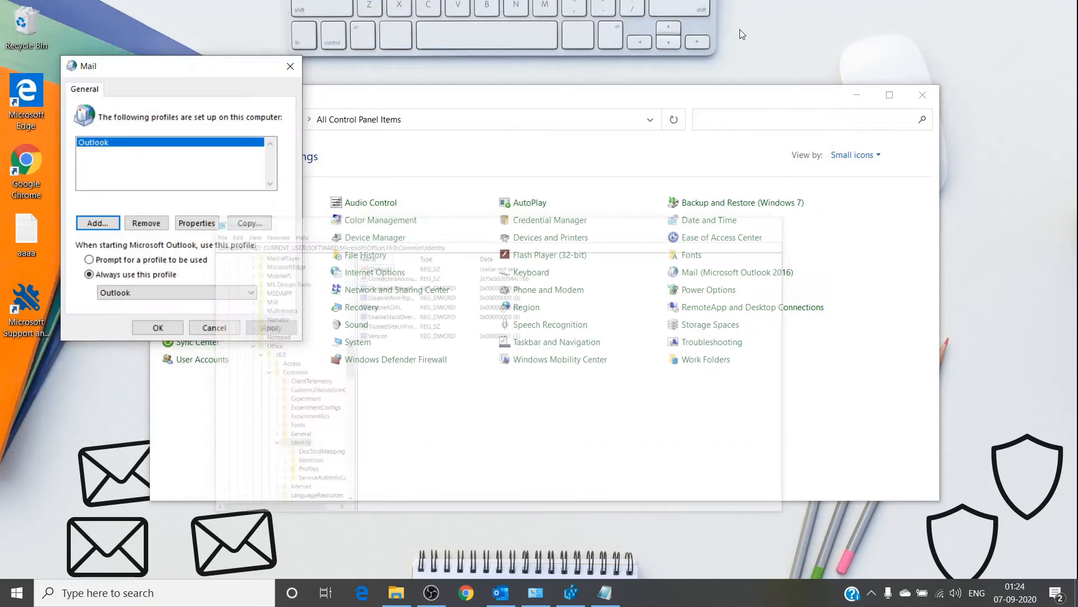
left_click(97, 223)
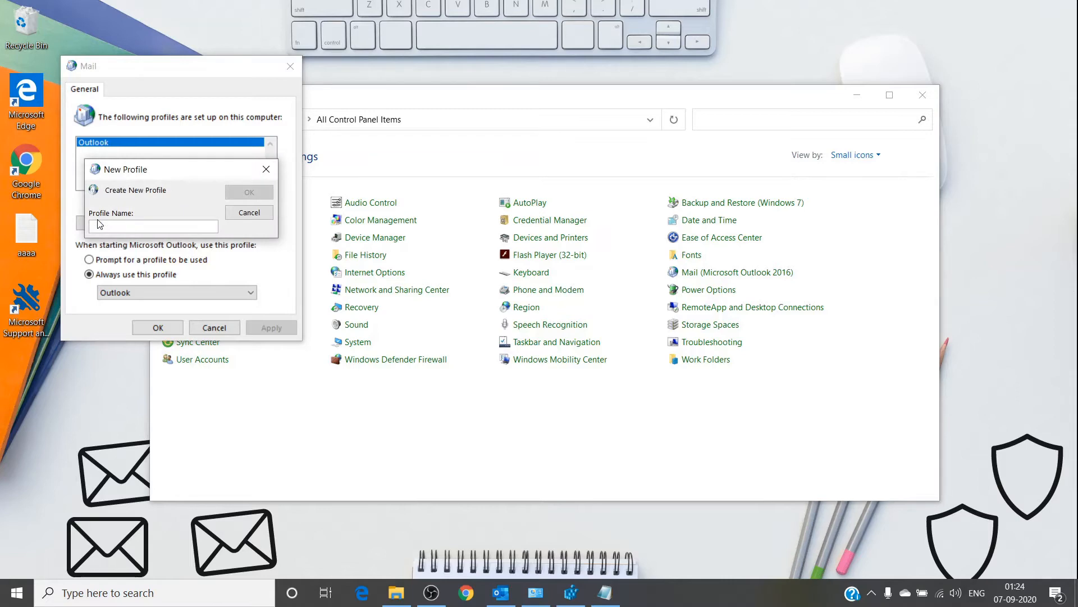
type("test")
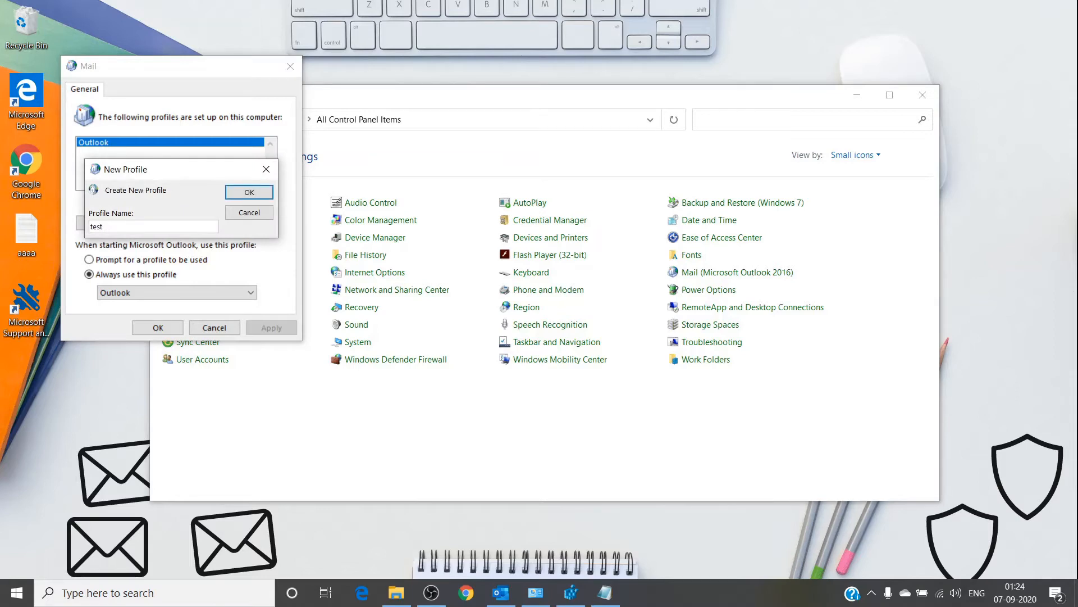
Create profile 'test', enter 'test' as the name plus the Office 365 address, and run automatic setup.
key("Return")
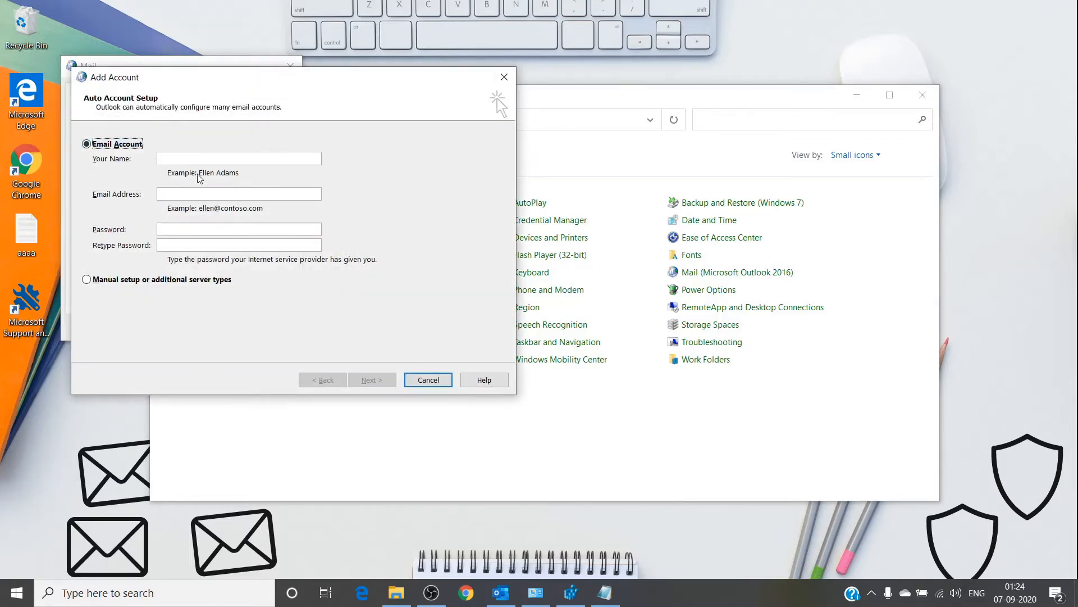
type("test")
left_click(195, 194)
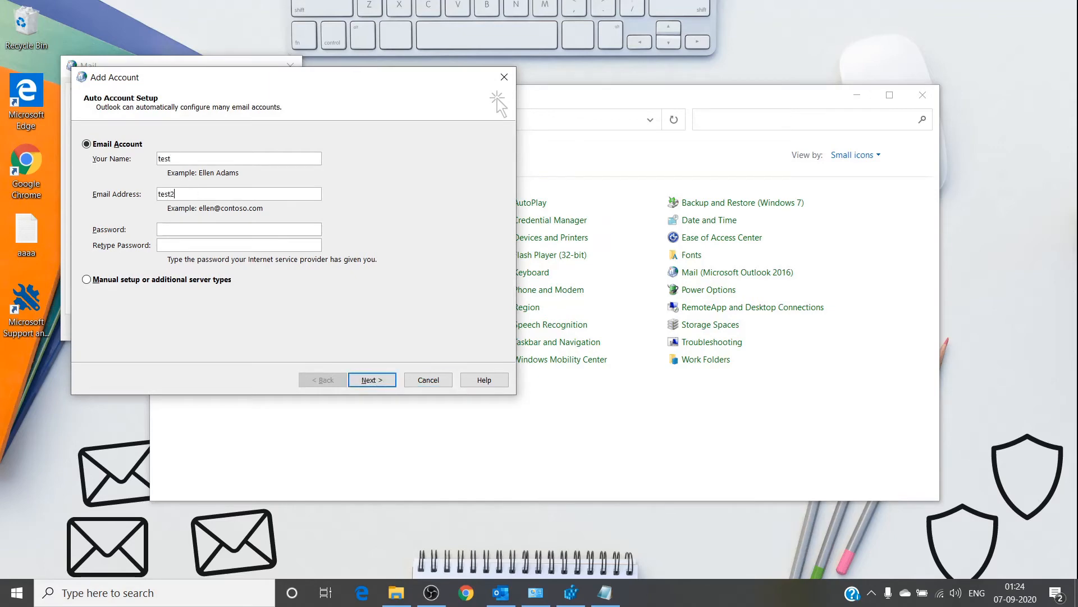
key("Return")
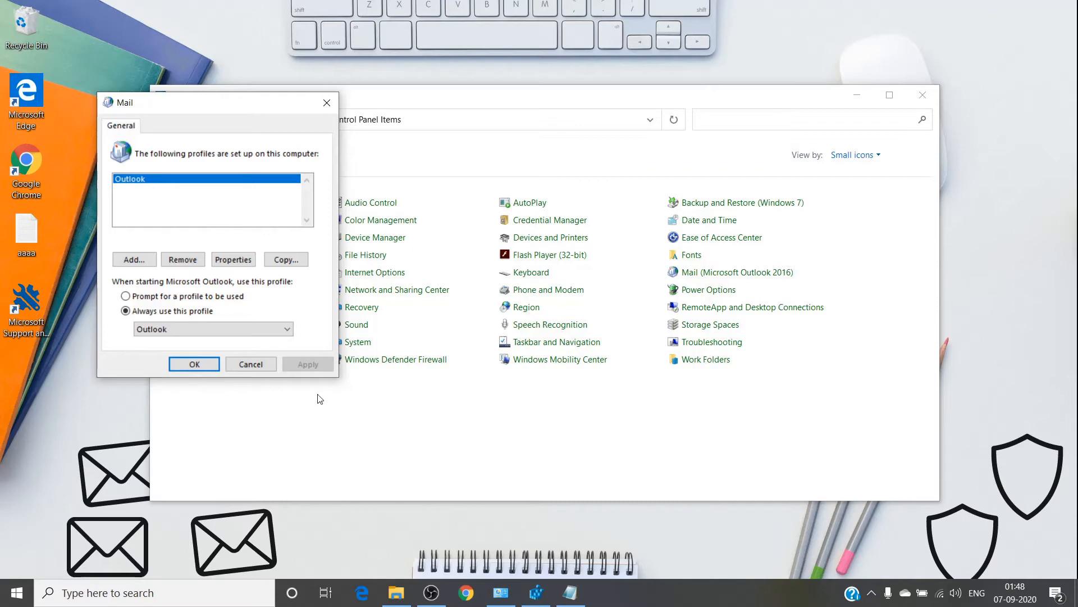
Create another profile 'test', fill in a display name and pasted e-mail address, then return to Registry Editor.
left_click(140, 261)
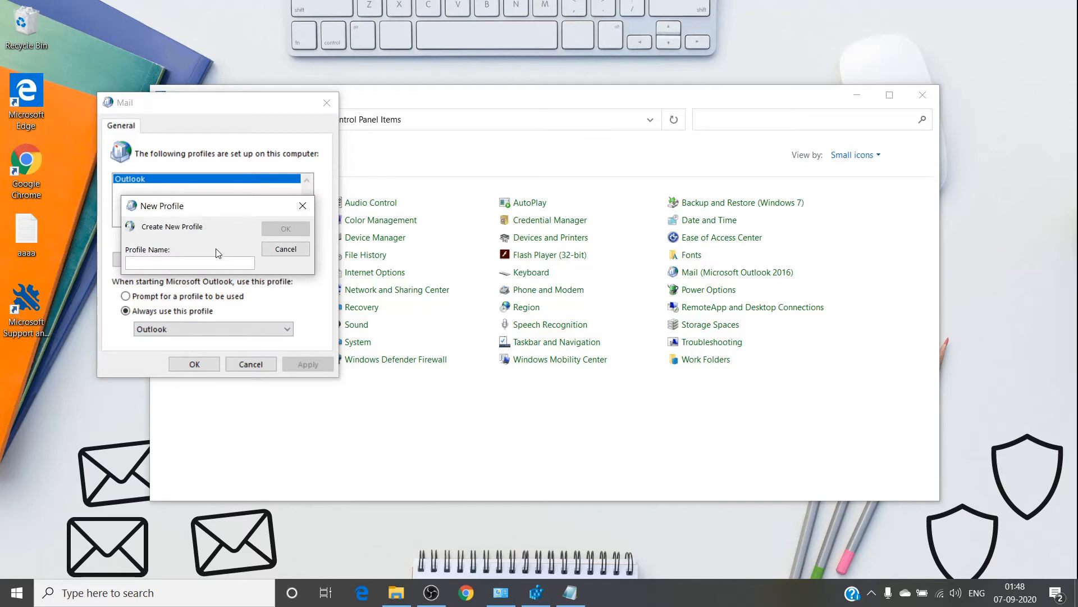
type("test")
left_click(286, 228)
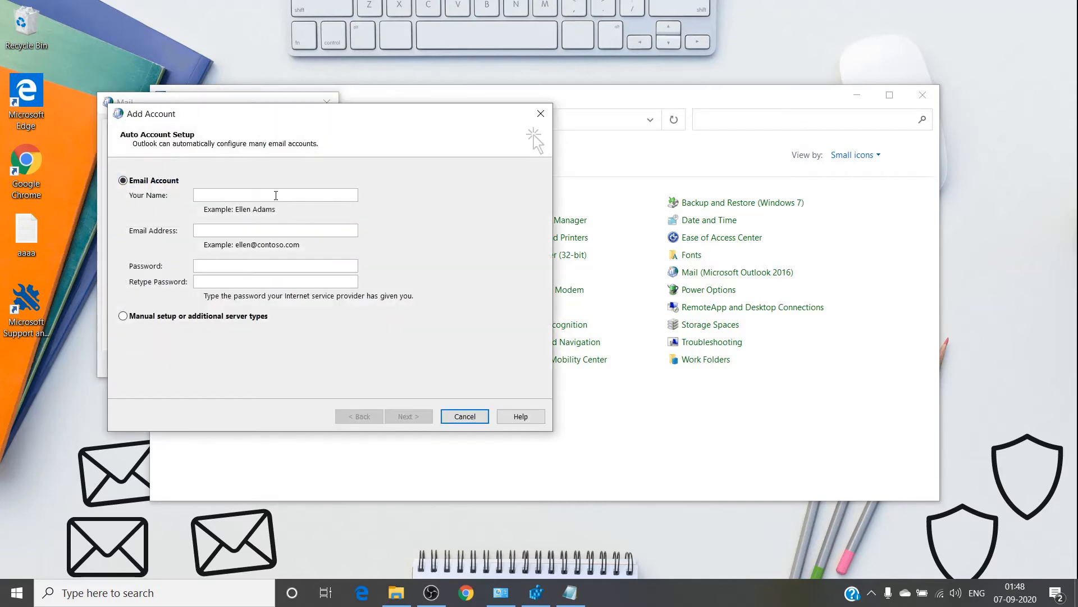
type("rere")
left_click(257, 233)
key("ctrl+v")
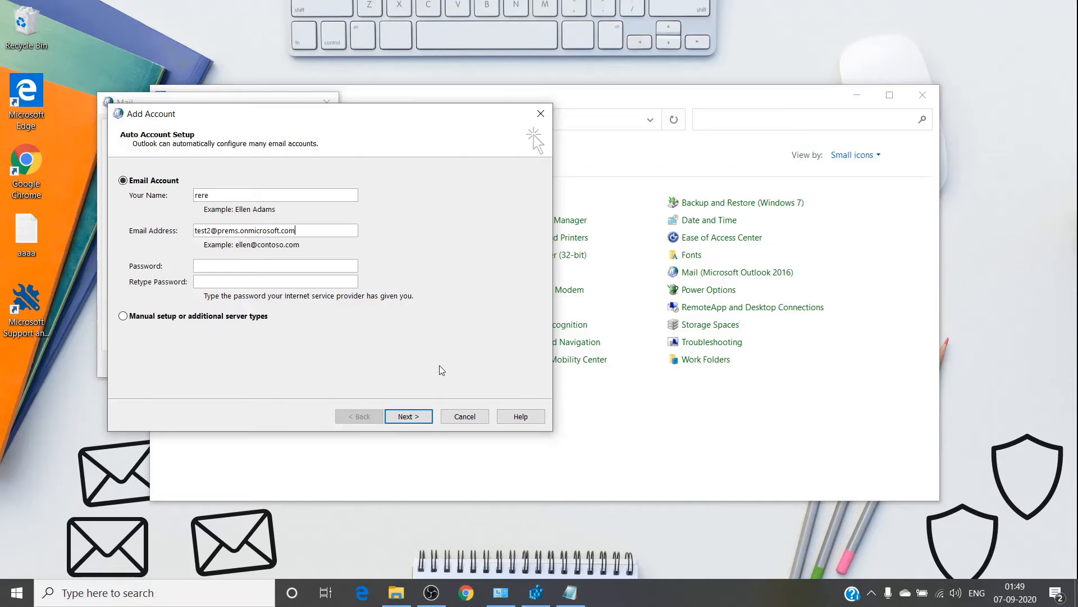
left_click(536, 593)
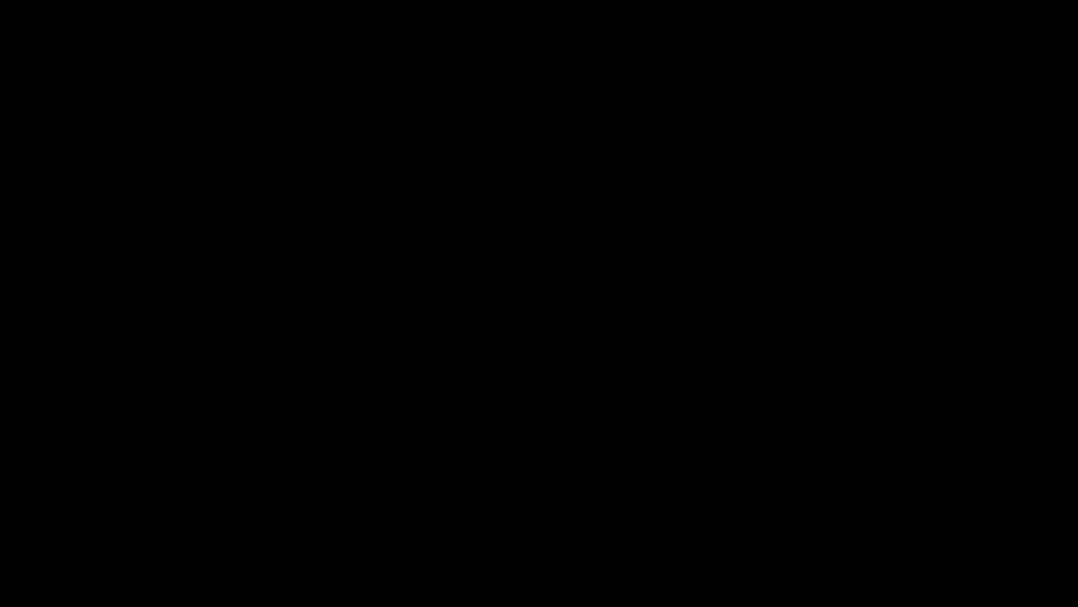
Confirm EnableADAL's value data is still 0 and close its editor.
double_click(301, 147)
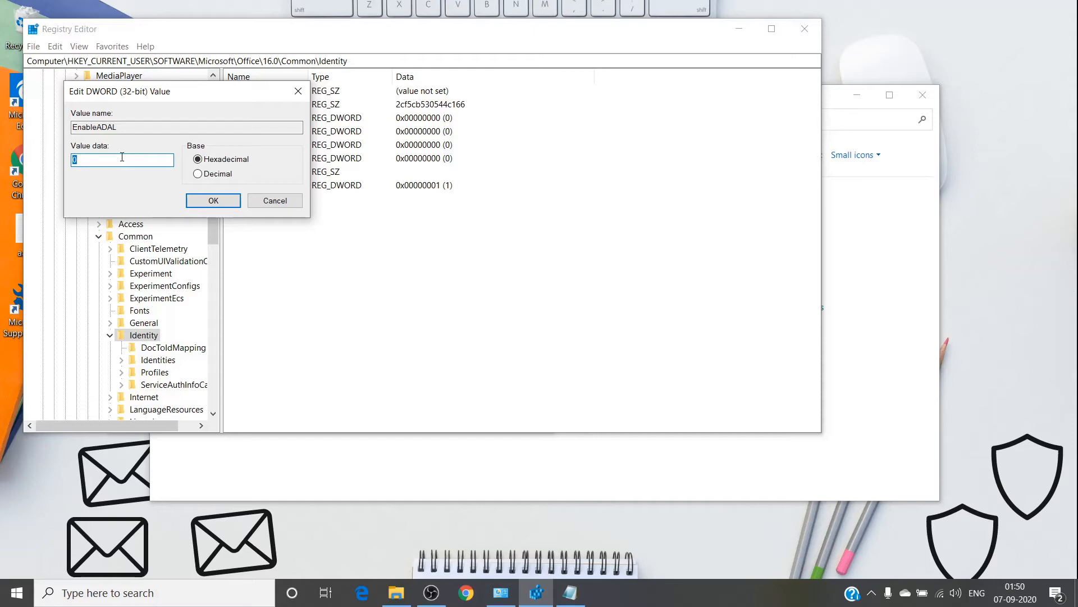
key("Return")
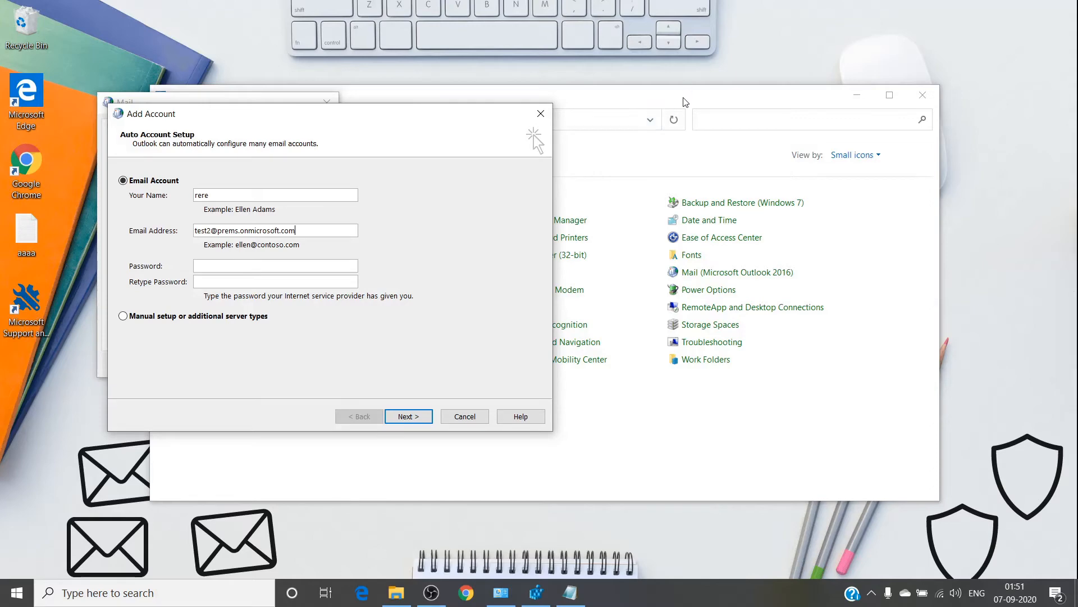
Check Credential Manager's Web and Windows Credentials for saved passwords, then minimize it.
left_click_drag(687, 101, 720, 93)
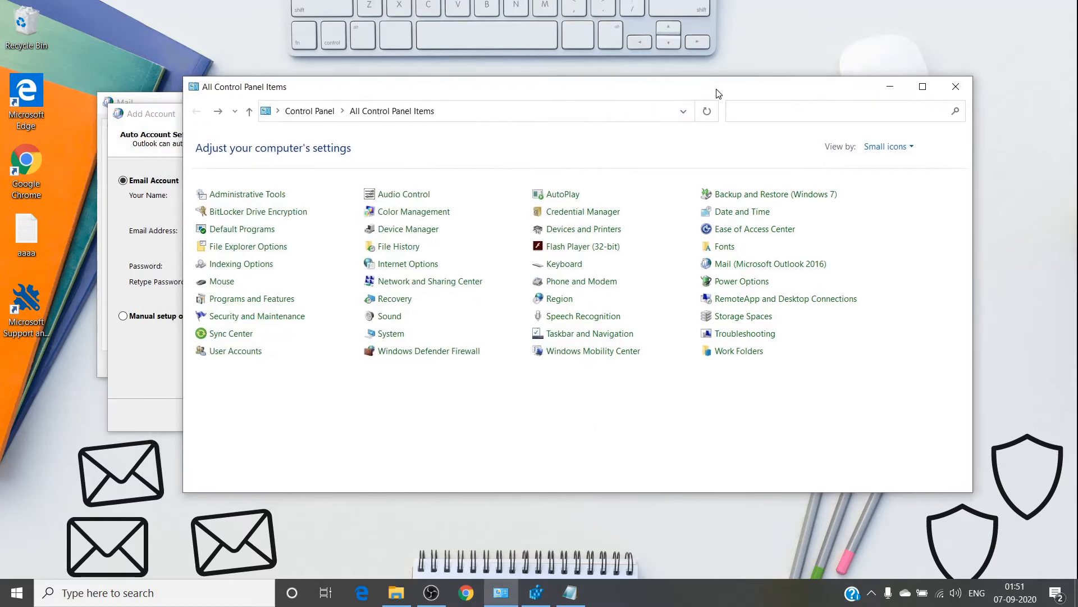
left_click(590, 211)
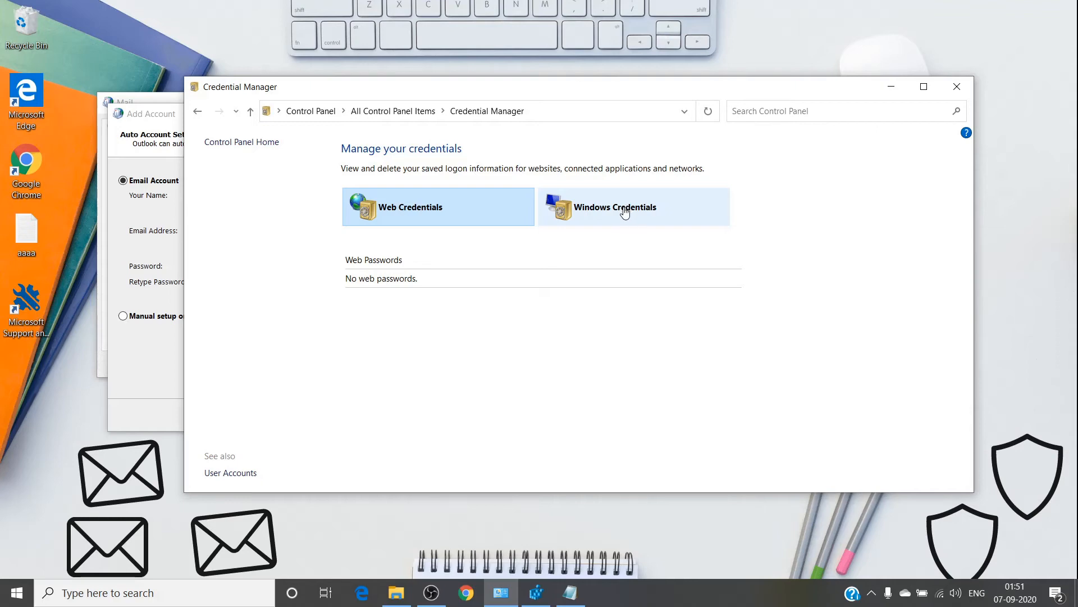
left_click(884, 85)
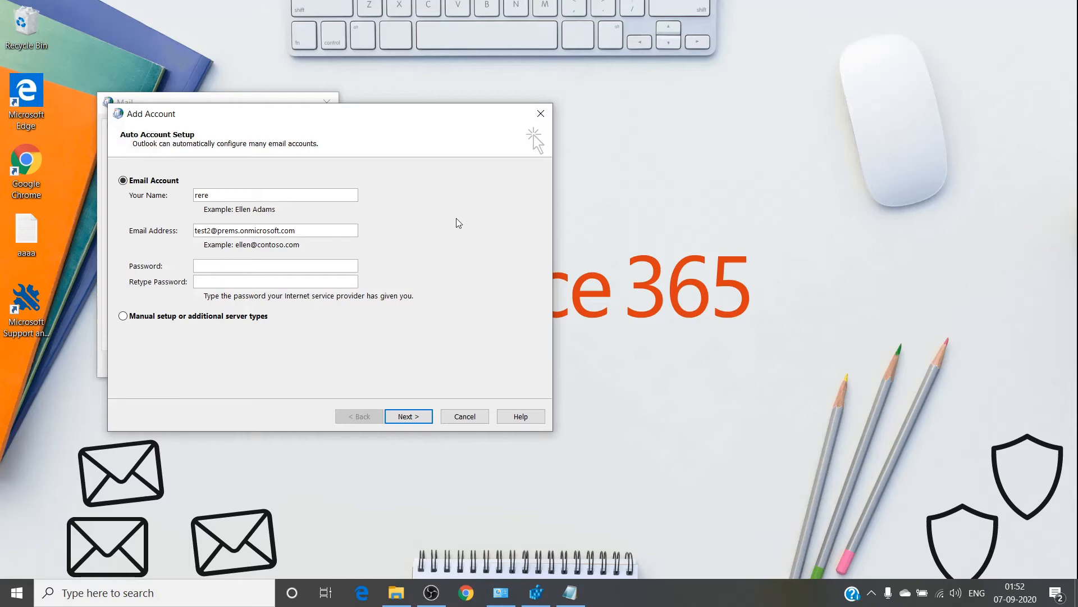
Confirm Windows Update reports the PC up to date, then search for 'outlook'.
left_click(168, 591)
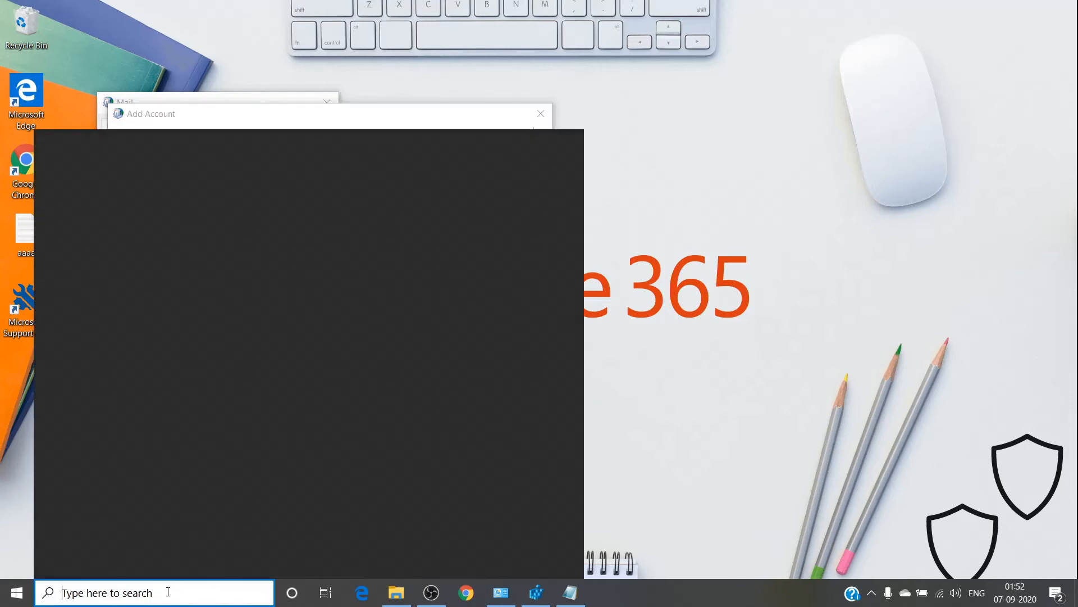
type("windows")
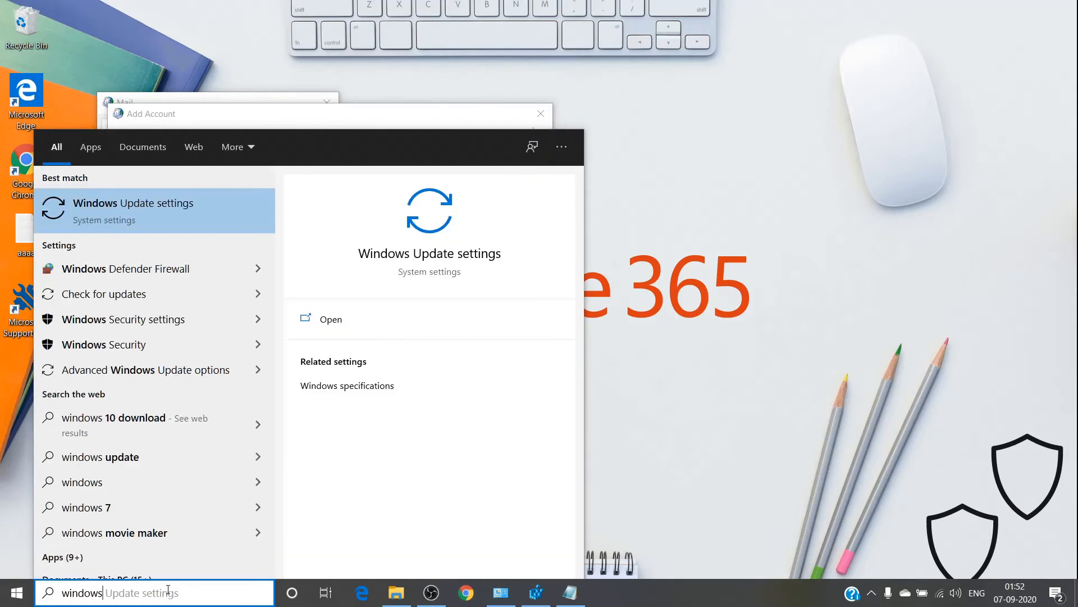
left_click(119, 200)
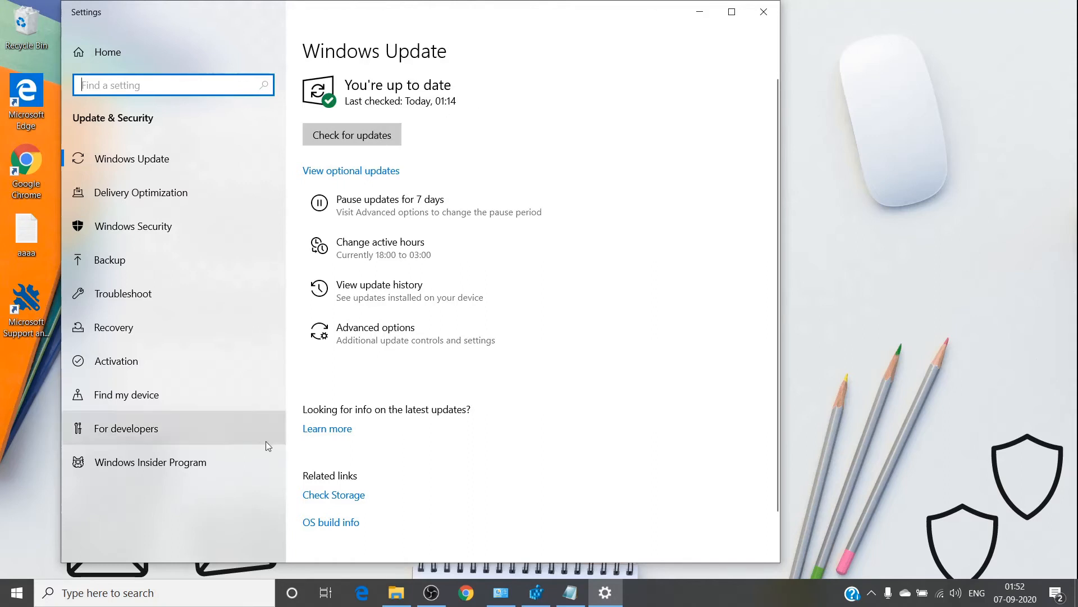
left_click(185, 596)
type("outlook")
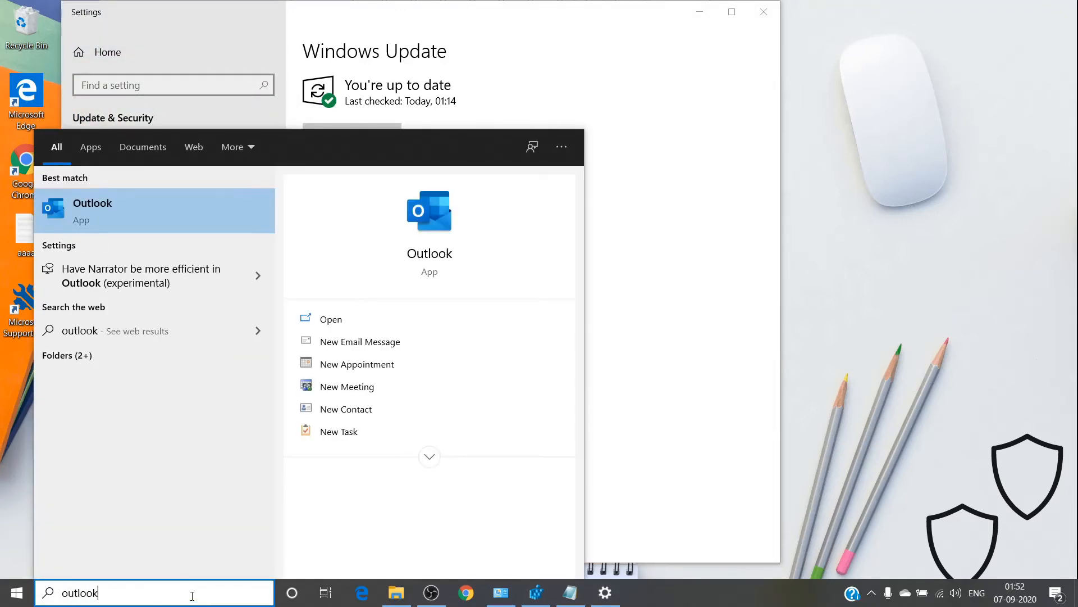
Start Outlook, cancel the password prompt, and view the Office Account page (Version 2002).
key("Escape")
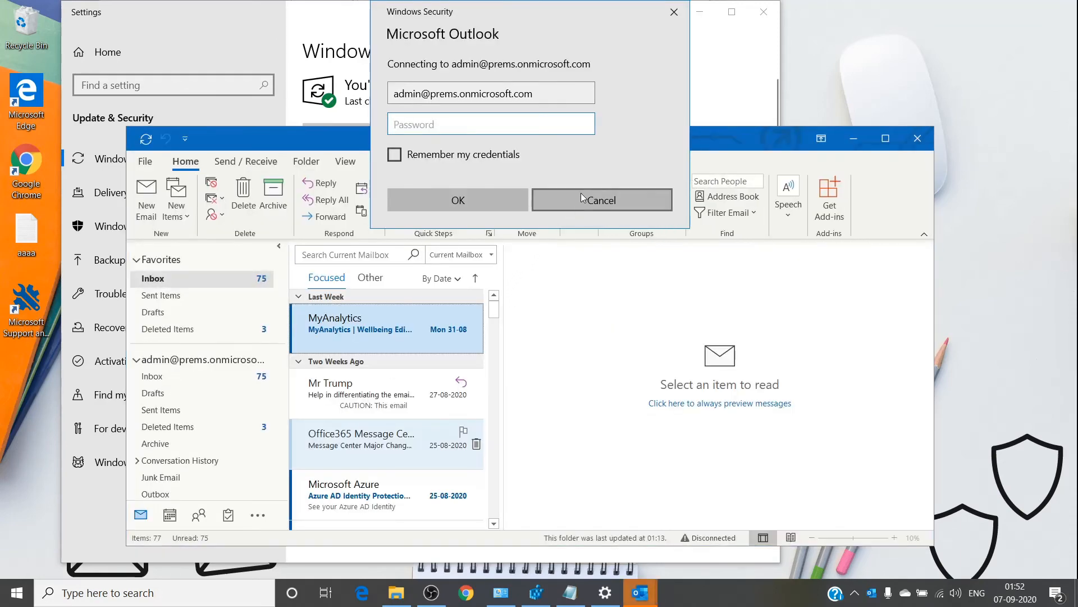
left_click(579, 200)
left_click(145, 164)
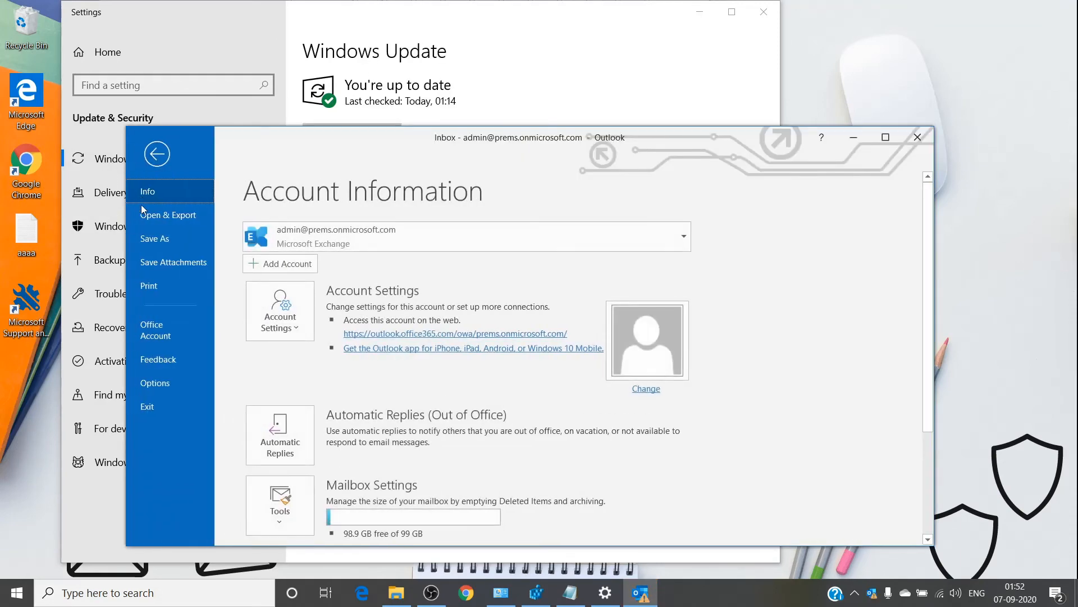
left_click(190, 332)
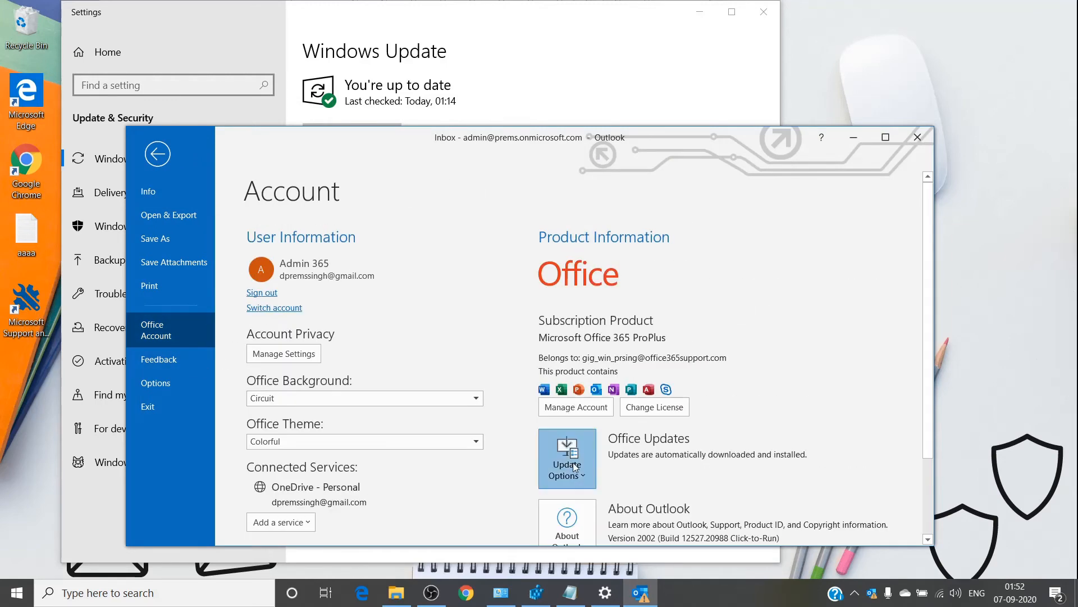
Look at the Office Update Options without changing anything, then minimize Outlook.
left_click(575, 466)
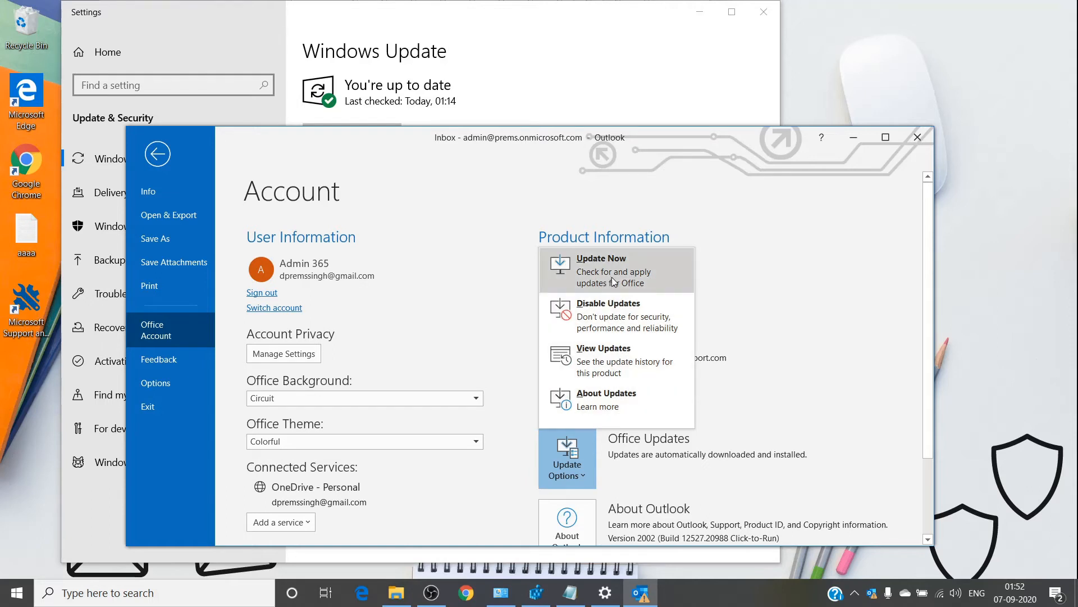
left_click(773, 226)
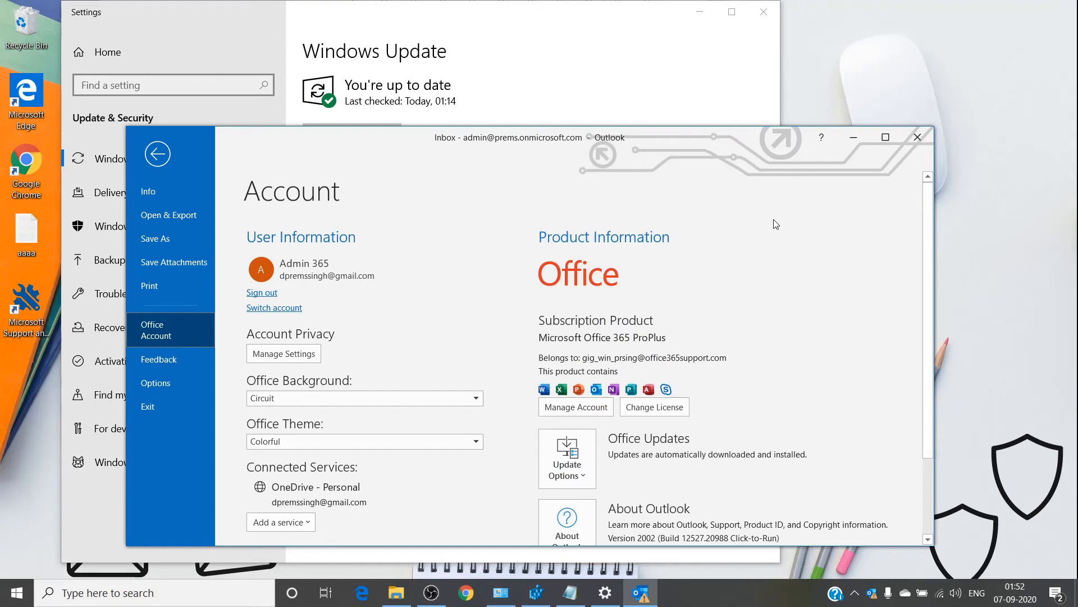
left_click(853, 139)
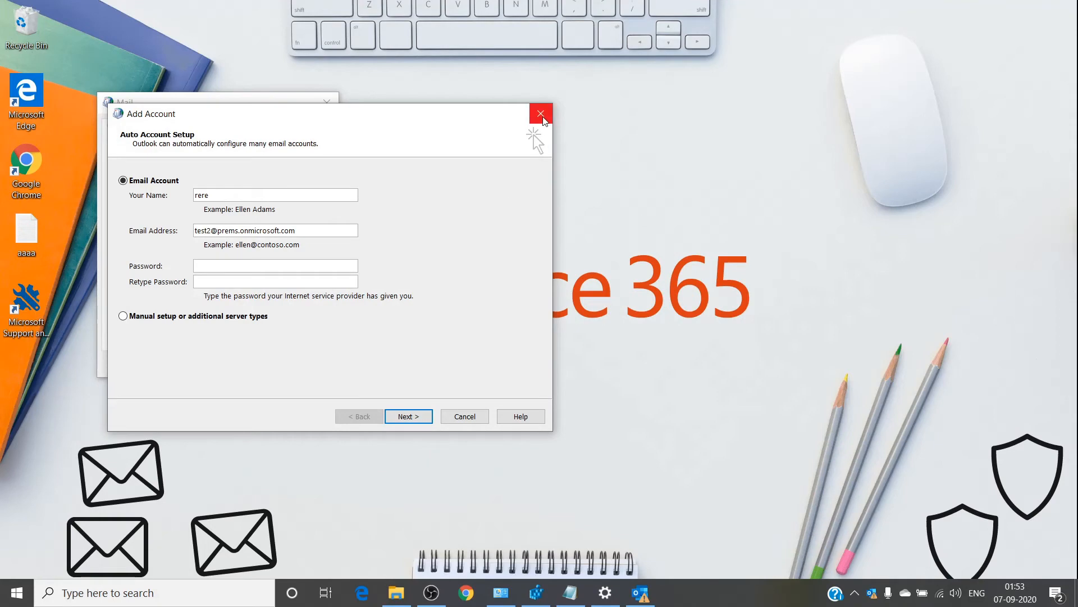
Cancel the Add Account wizard without creating the email account.
left_click(465, 416)
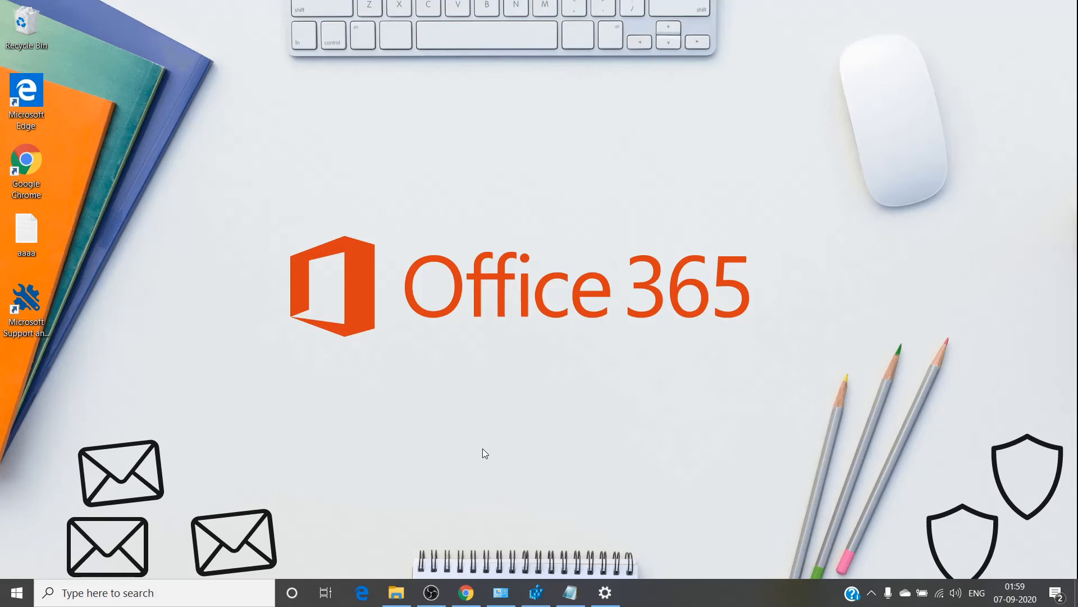
Launch Registry Editor by searching 'reg'.
left_click(217, 595)
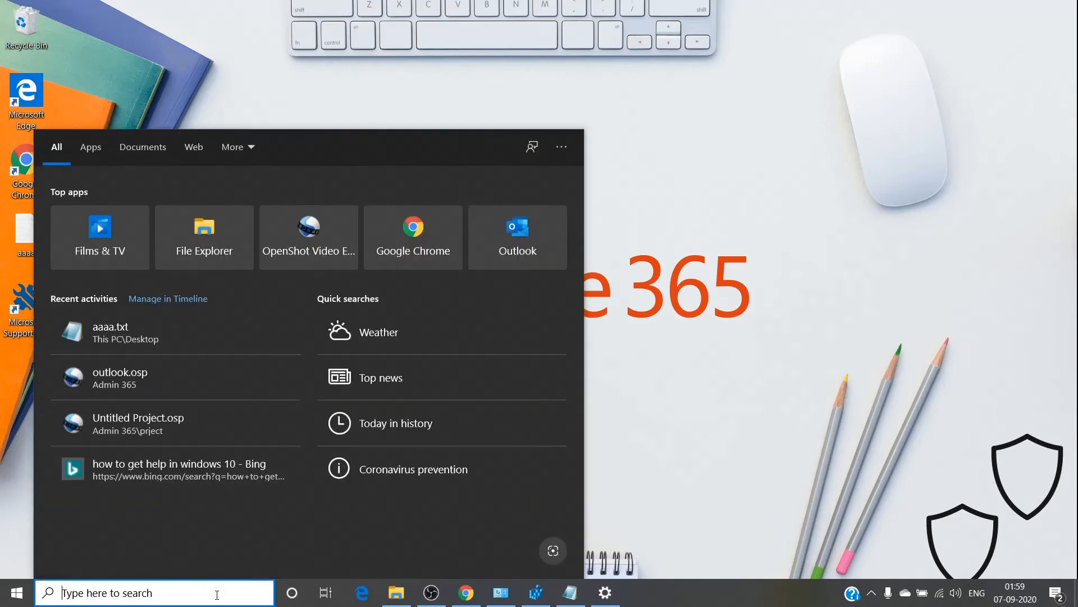
type("reg")
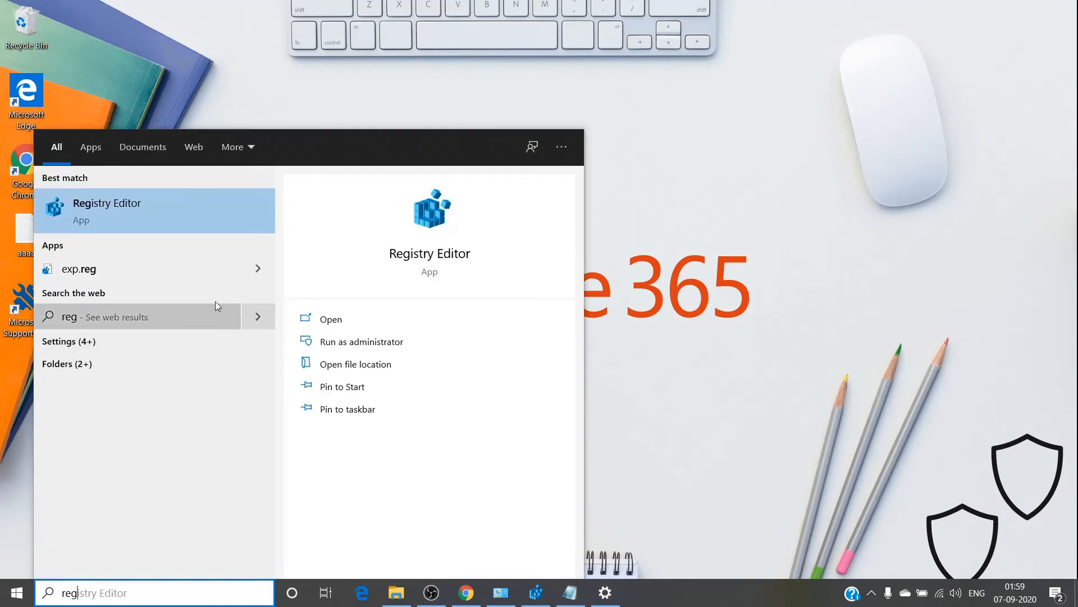
left_click(188, 218)
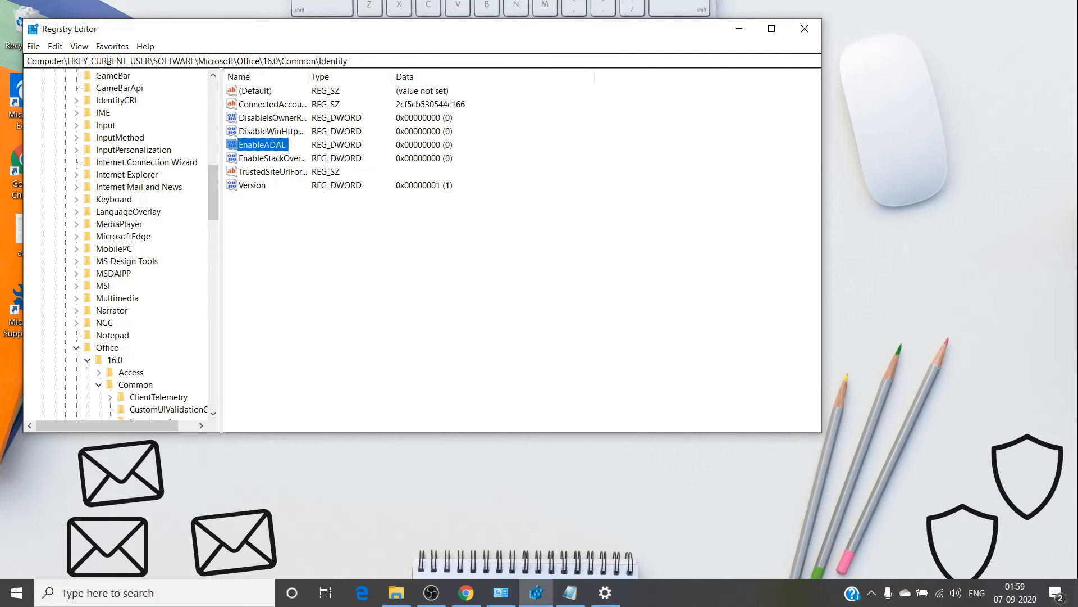
Expand HKEY_CURRENT_USER\Software\Microsoft\Office\16.0\Outlook\AutoDiscover and select the key.
scroll(112, 95, "up", 15)
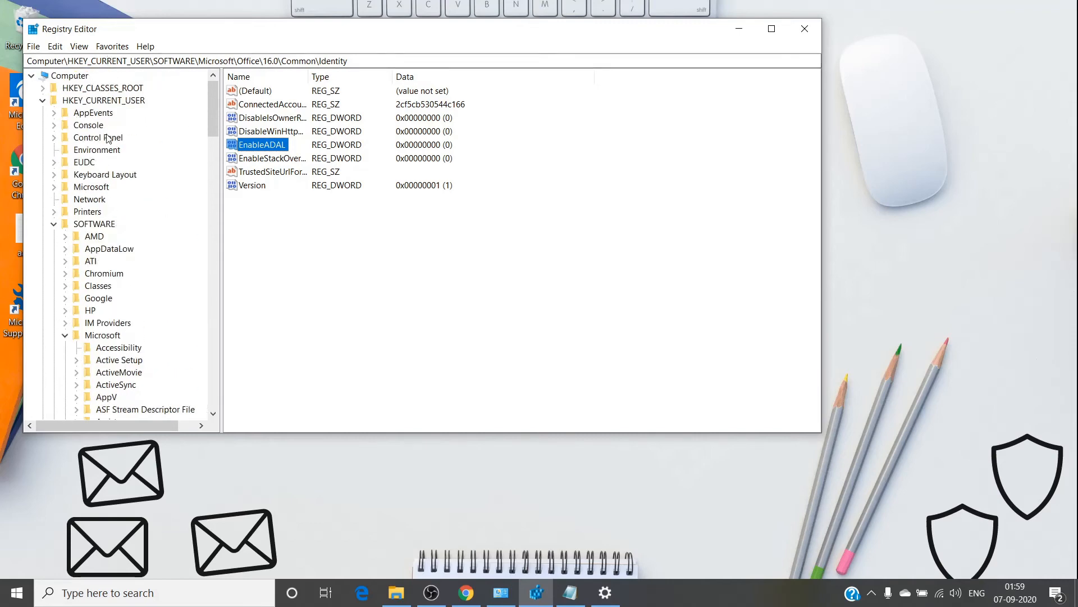
scroll(108, 257, "down", 1)
scroll(107, 257, "down", 1)
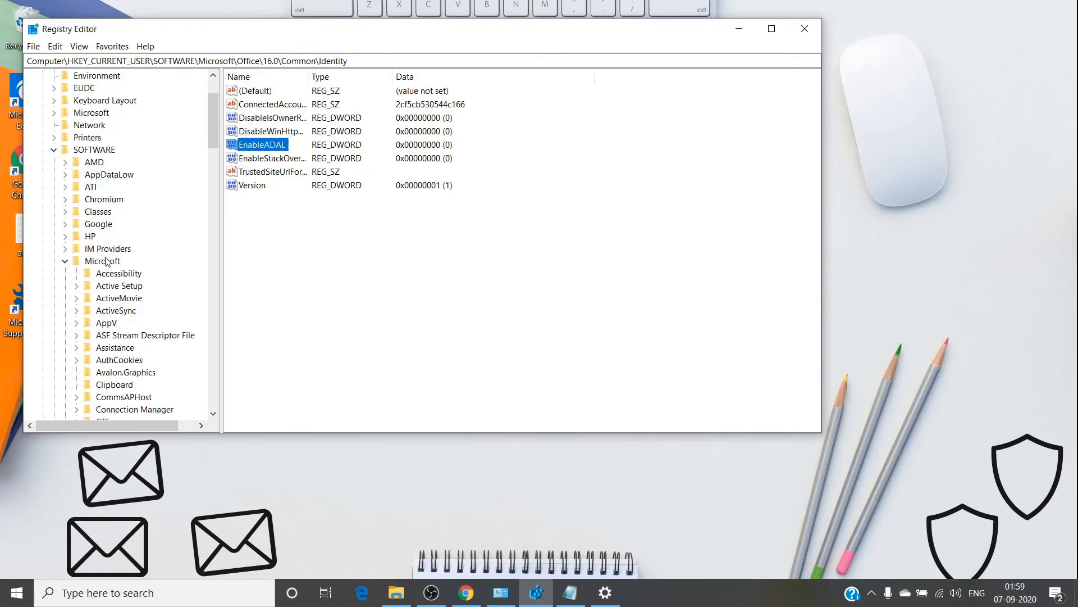
scroll(105, 270, "down", 8)
scroll(105, 269, "down", 7)
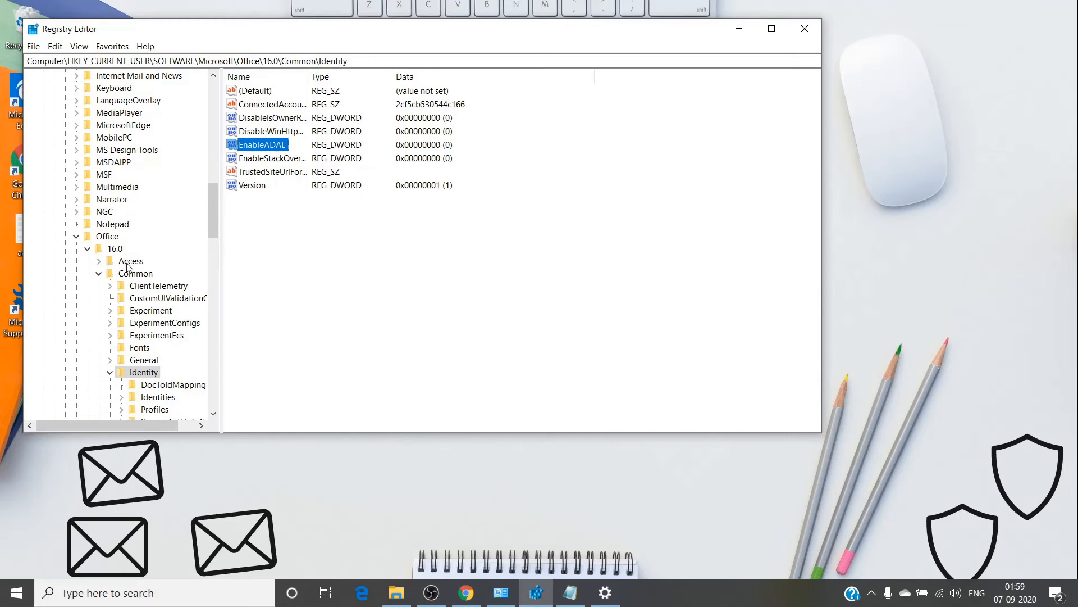
scroll(167, 289, "down", 1)
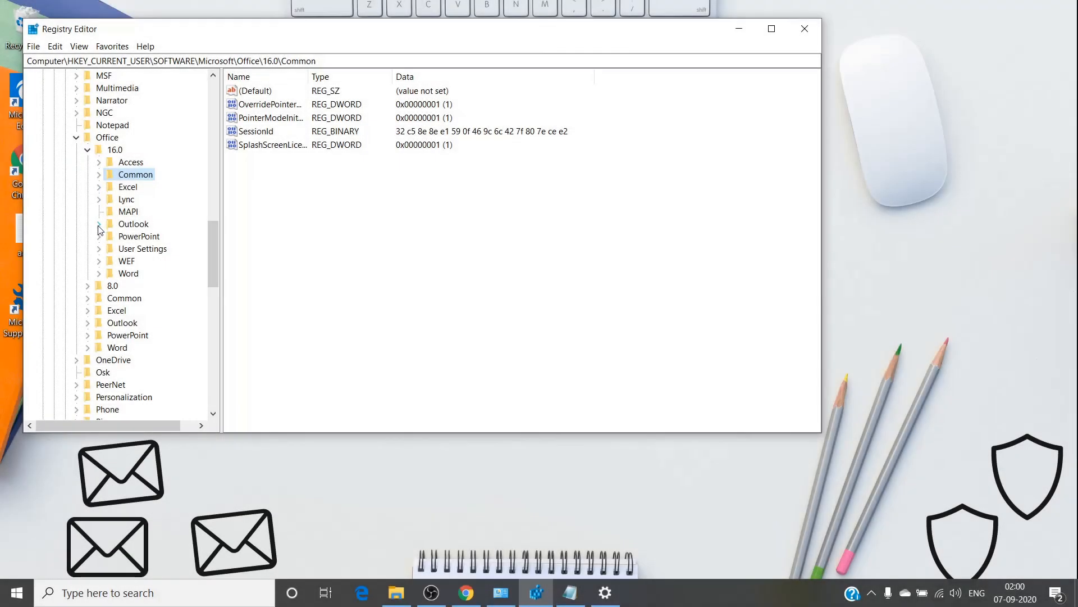
left_click(100, 223)
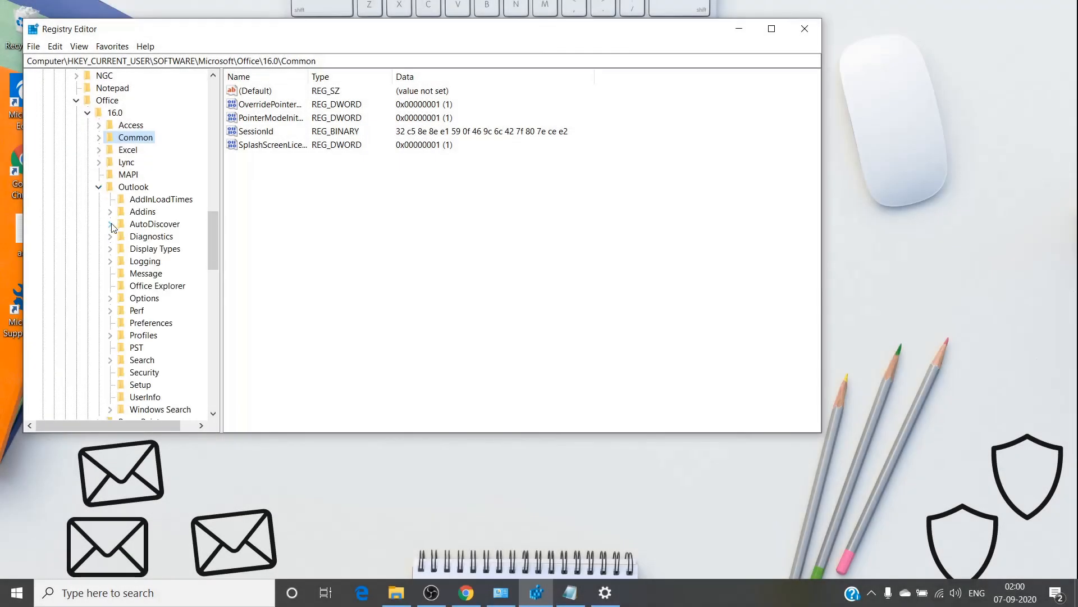
left_click(111, 224)
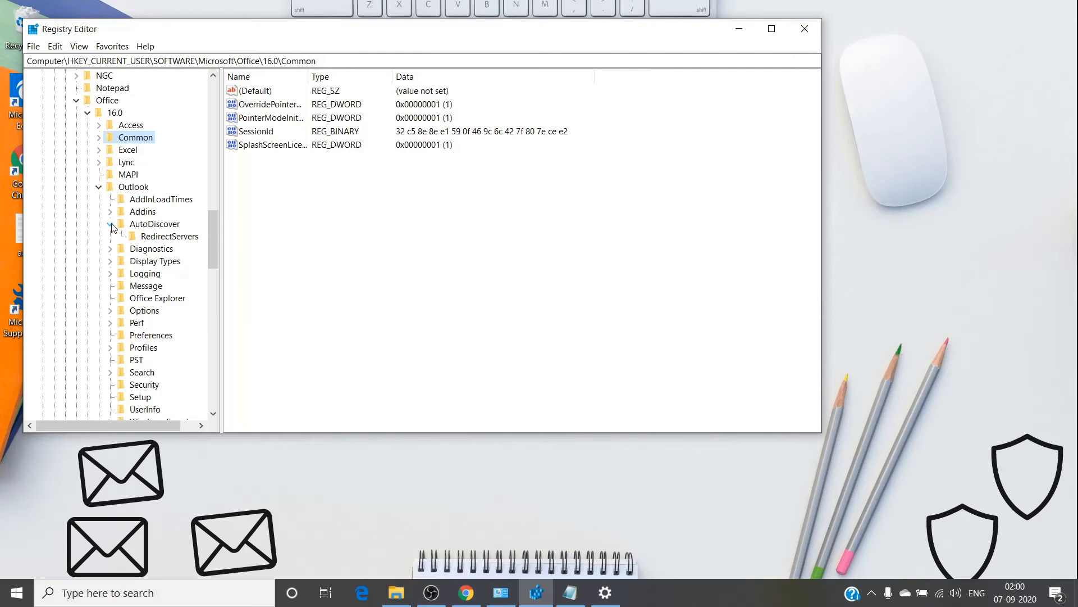
left_click(154, 223)
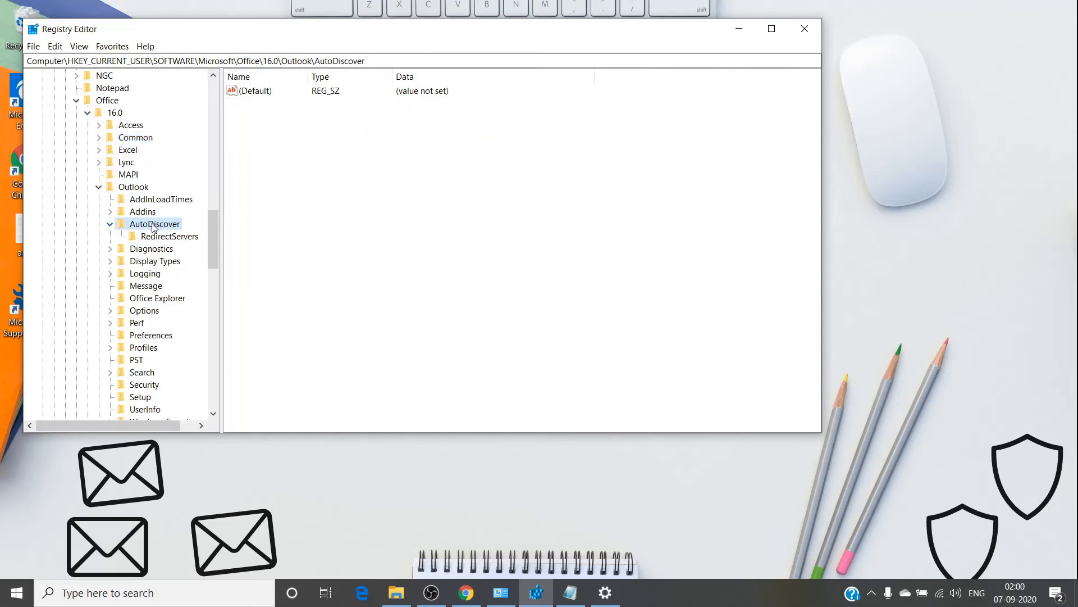
Create a new DWORD (32-bit) value under the AutoDiscover key.
right_click(153, 224)
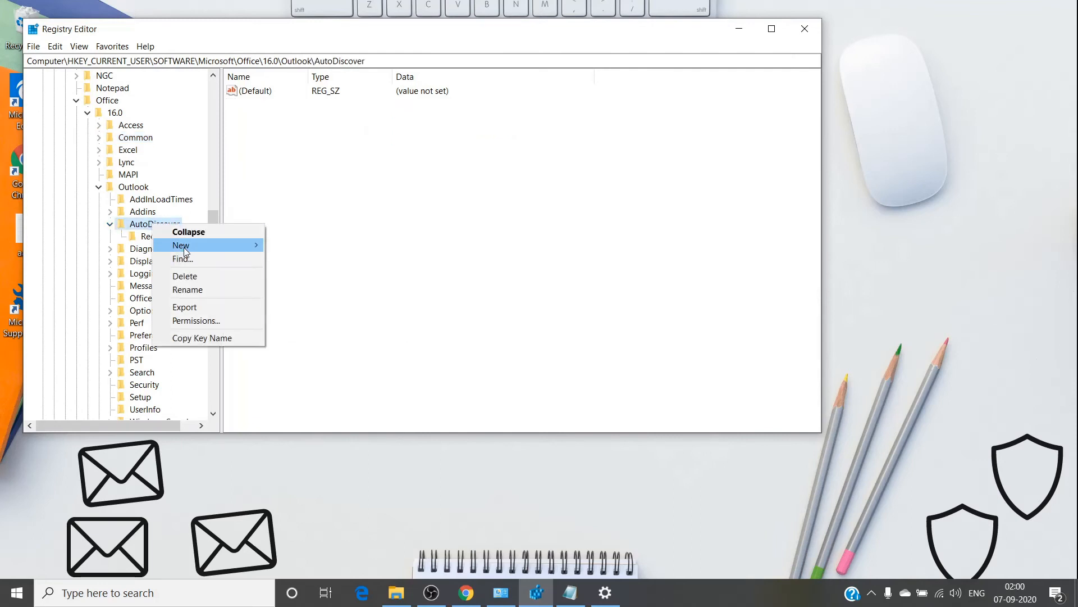
mouse_move(183, 247)
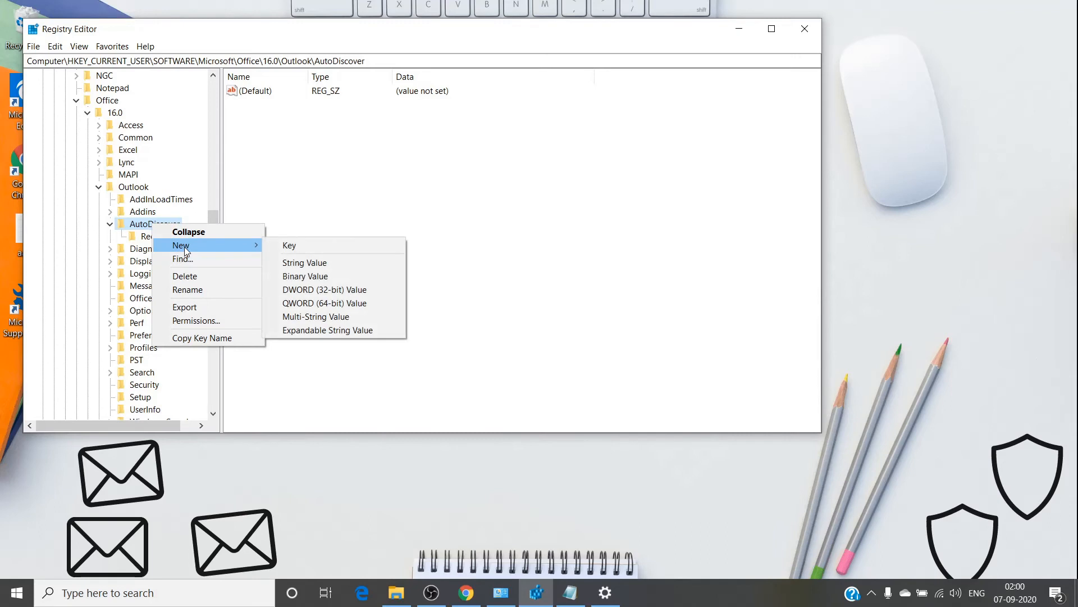
left_click(316, 289)
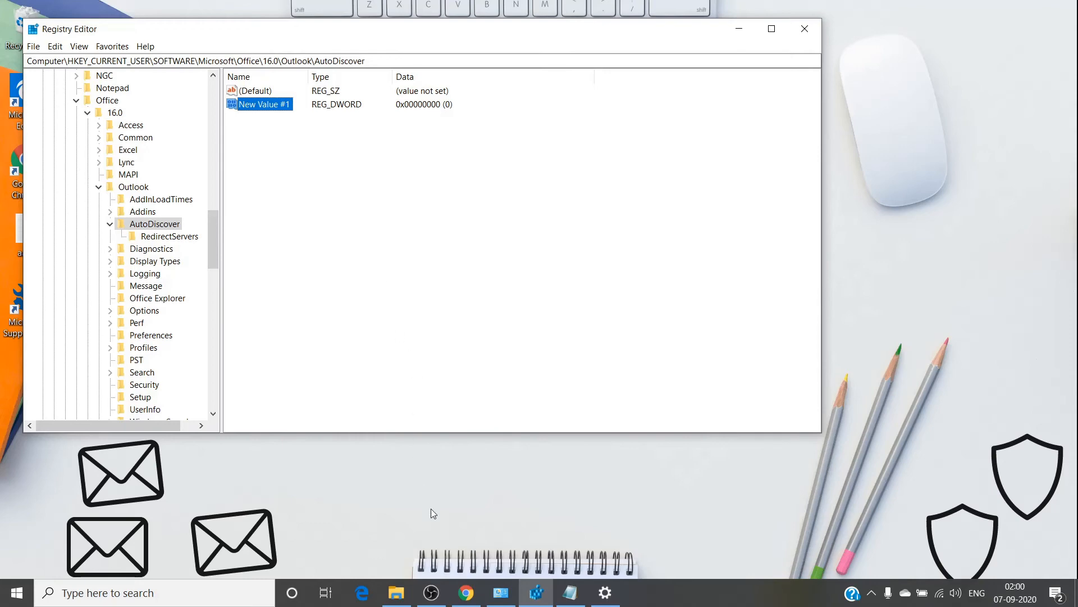
Rename the new value to ExcludeHttpsRootDomain, copying the name from the Notepad notes.
left_click(570, 593)
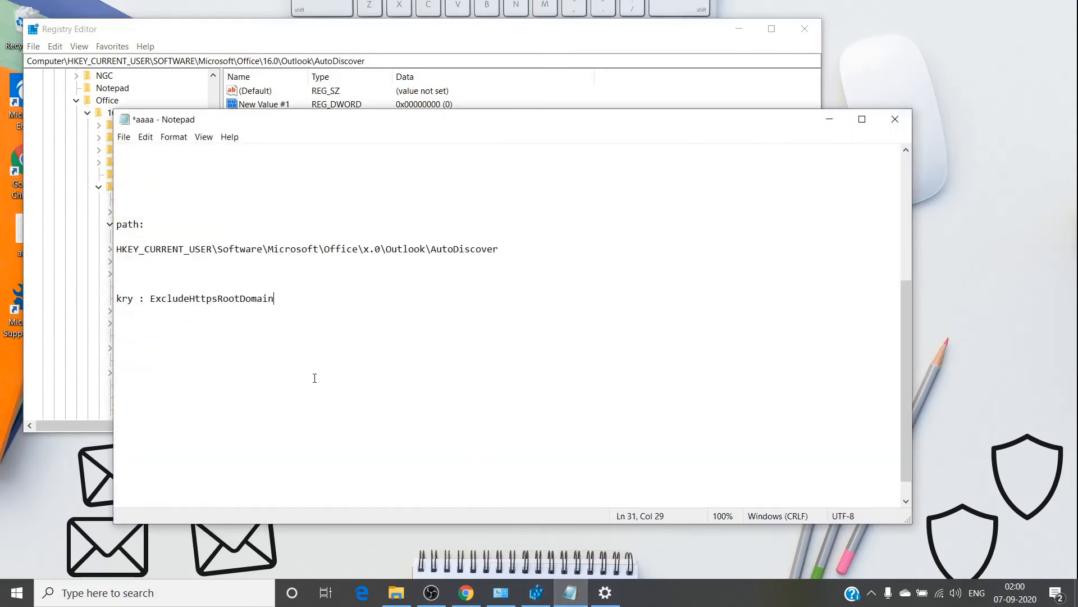
left_click_drag(150, 299, 281, 309)
key("ctrl+c")
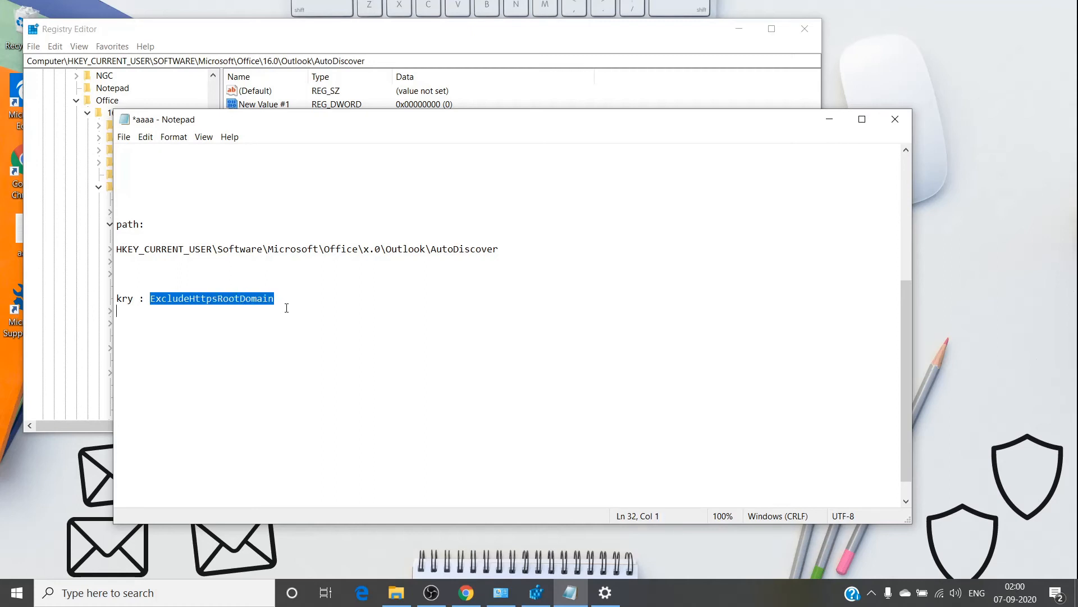
left_click(476, 107)
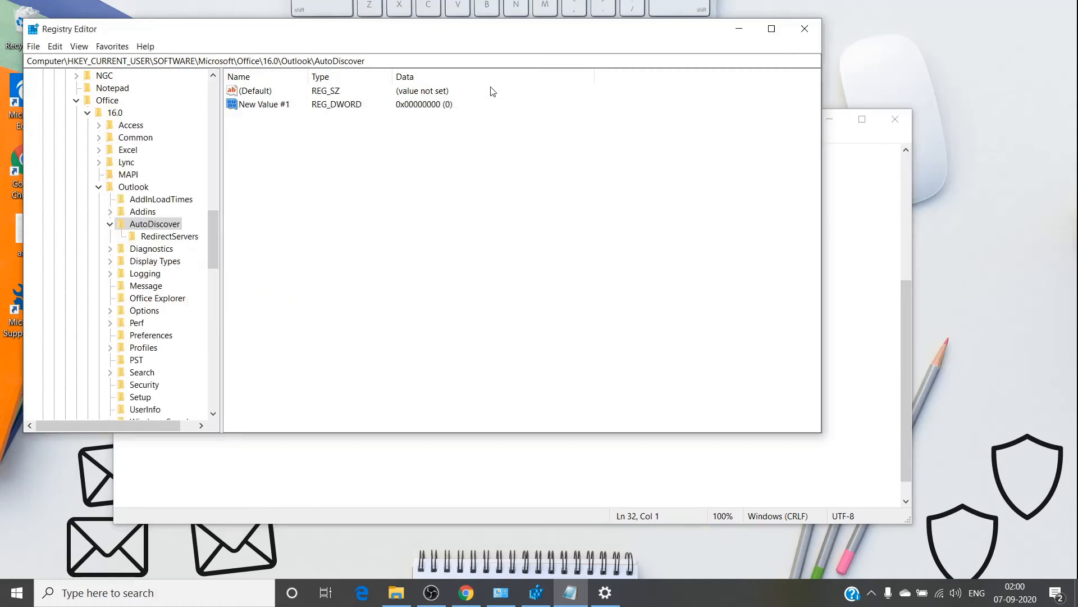
right_click(253, 107)
left_click(261, 157)
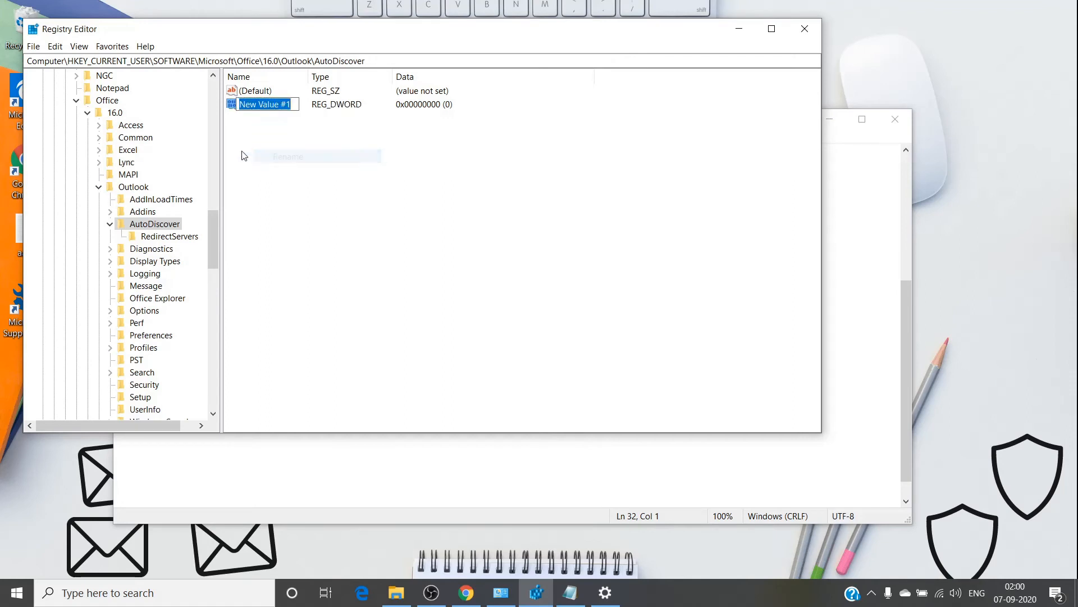
key("ctrl+v")
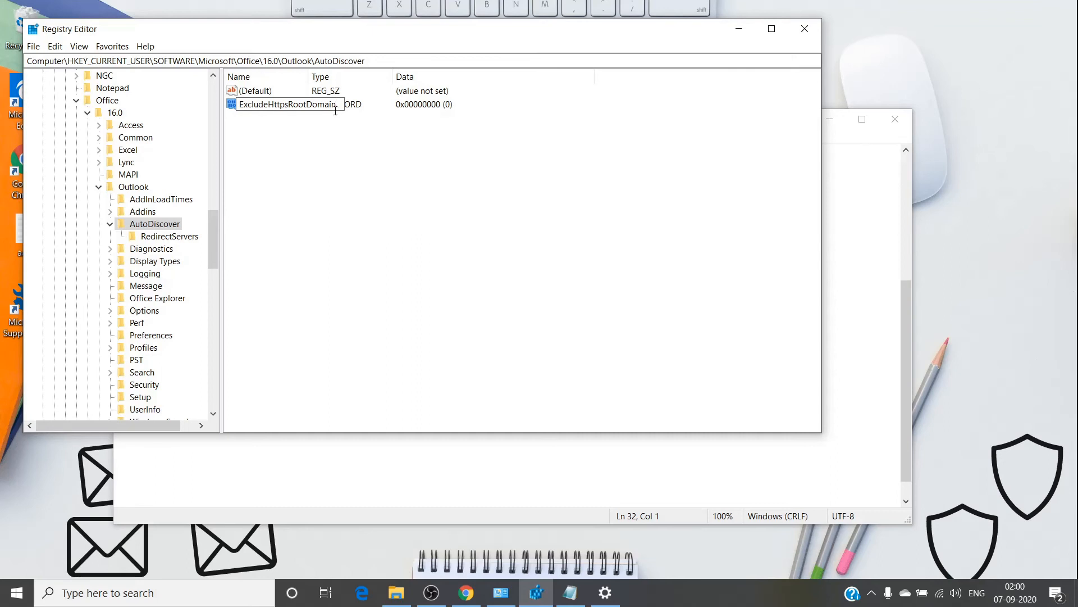
key("Return")
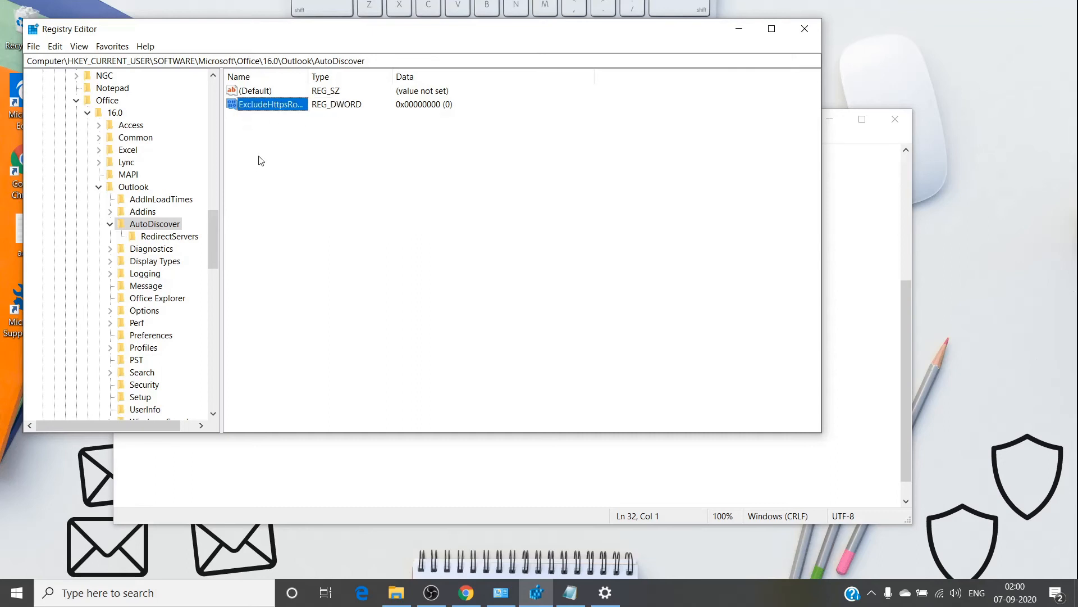
Confirm ExcludeHttpsRootDomain's data is 0 without changes, then minimize Registry Editor.
double_click(272, 110)
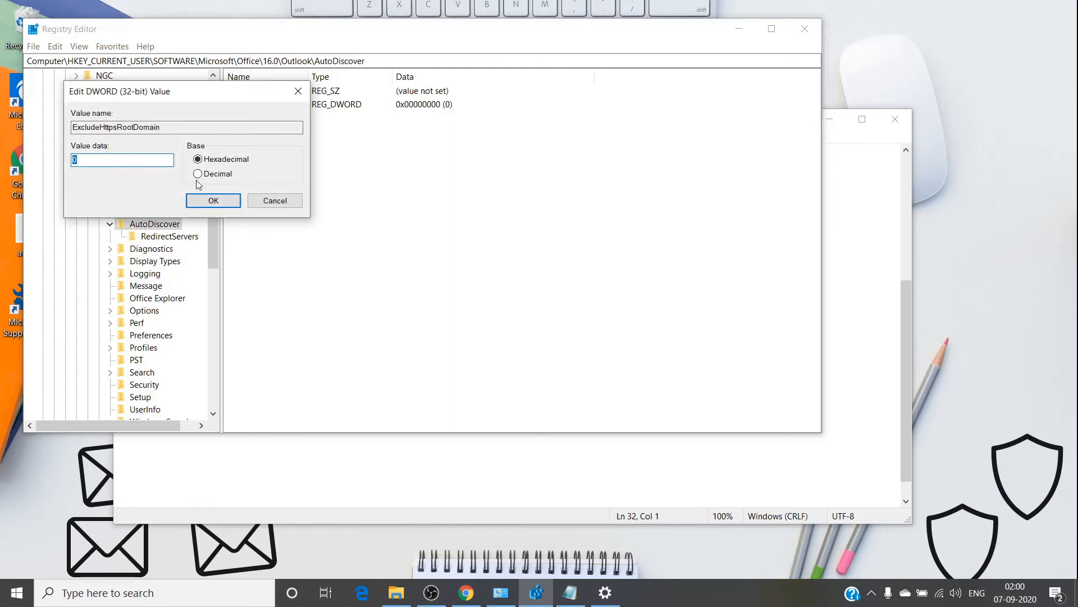
left_click(269, 206)
left_click(308, 176)
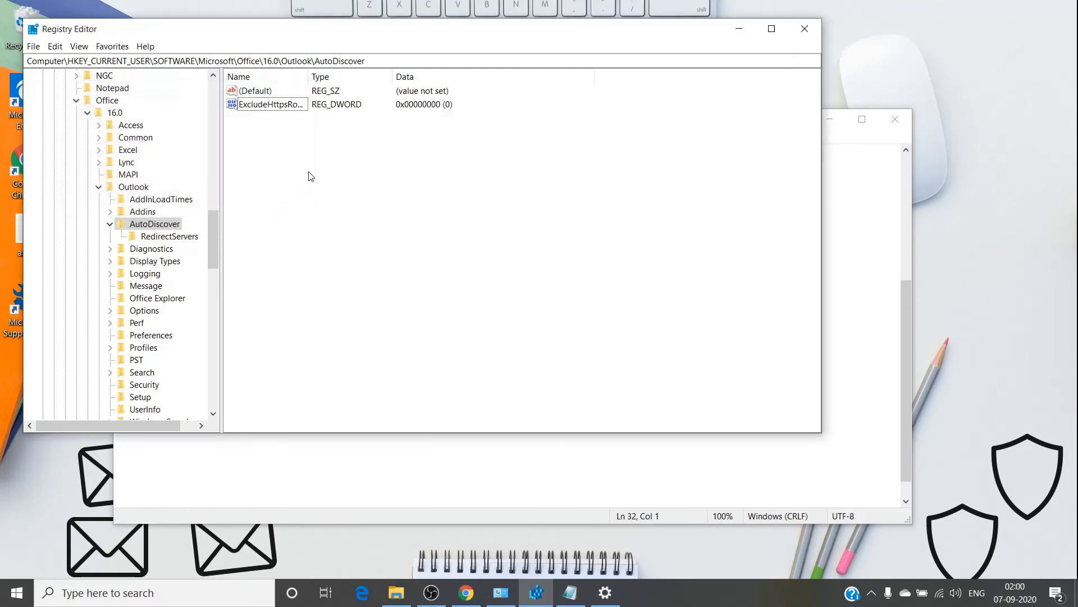
left_click(736, 32)
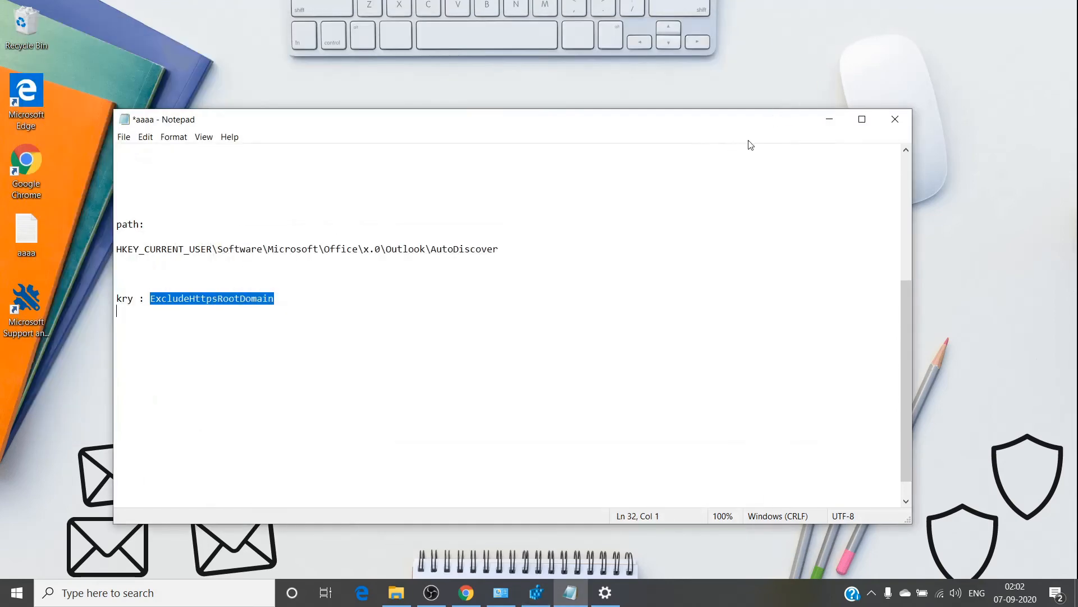
Hide the notes and search Google in Chrome for 'sara +office365'.
left_click(829, 121)
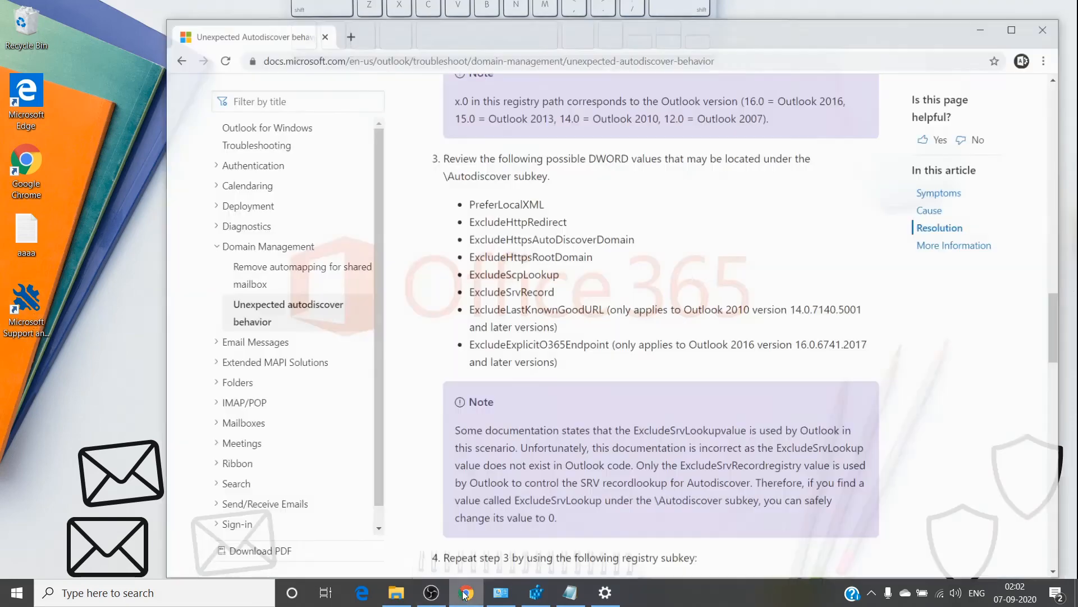
left_click(466, 593)
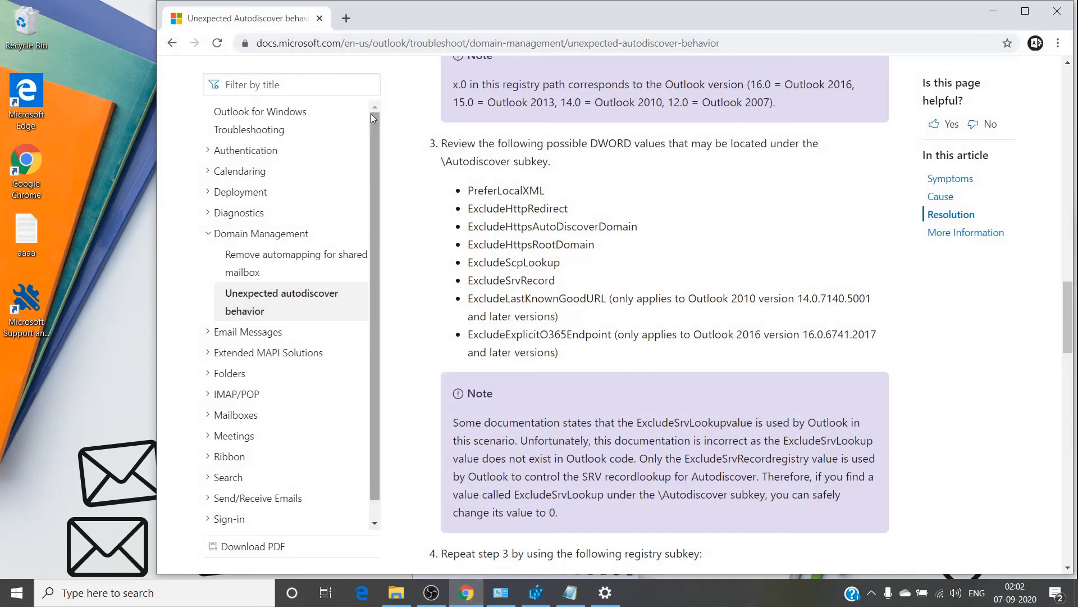
left_click(402, 43)
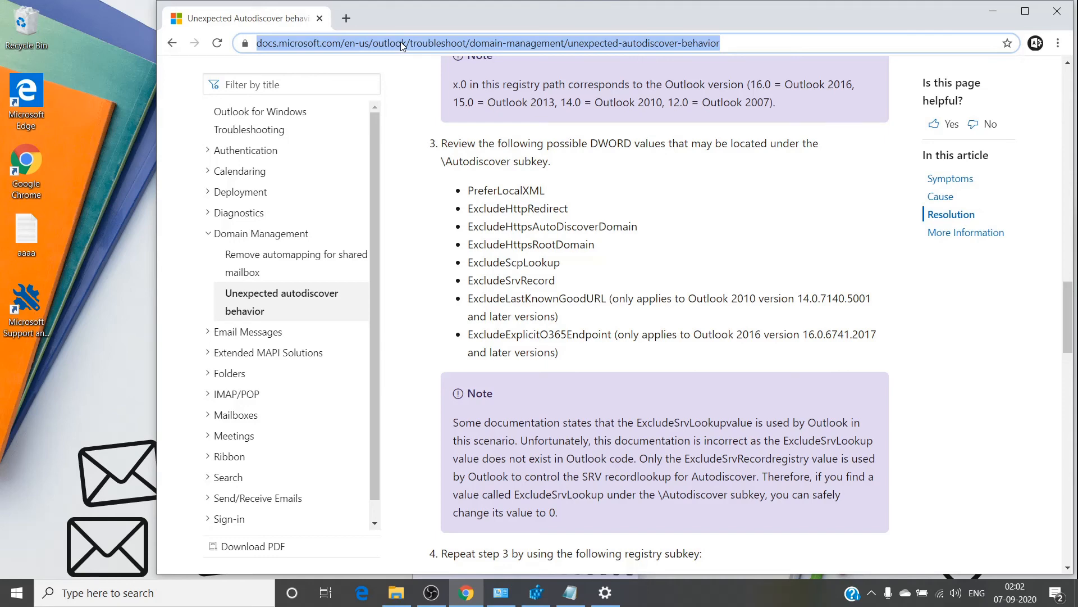
type("sara ")
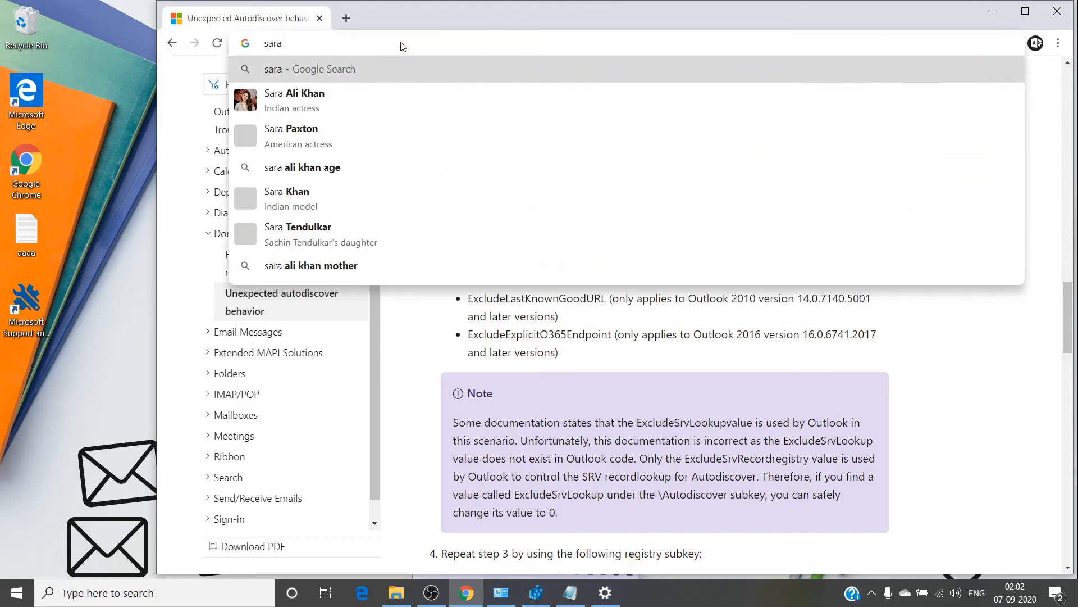
type("+office")
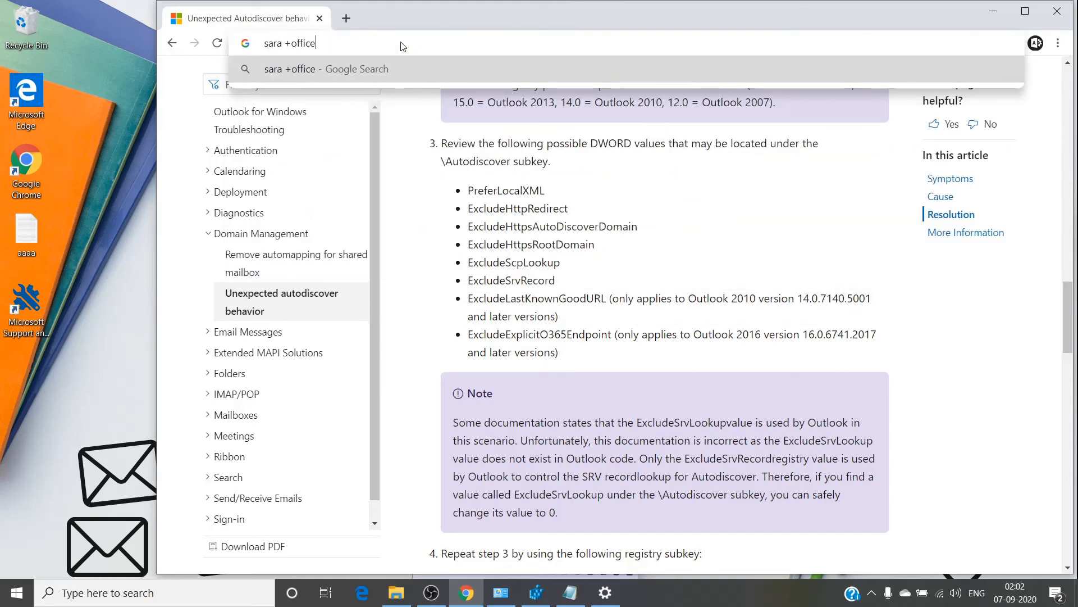
type("365")
key("Return")
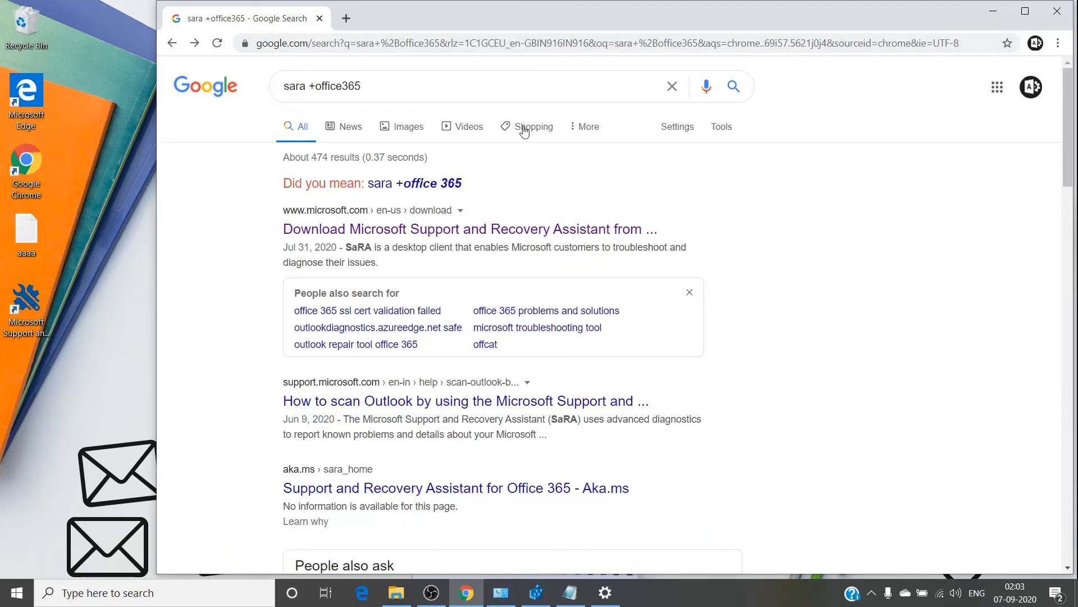
Open Microsoft's SaRA download page, scroll to Download, and minimize Chrome.
left_click(410, 229)
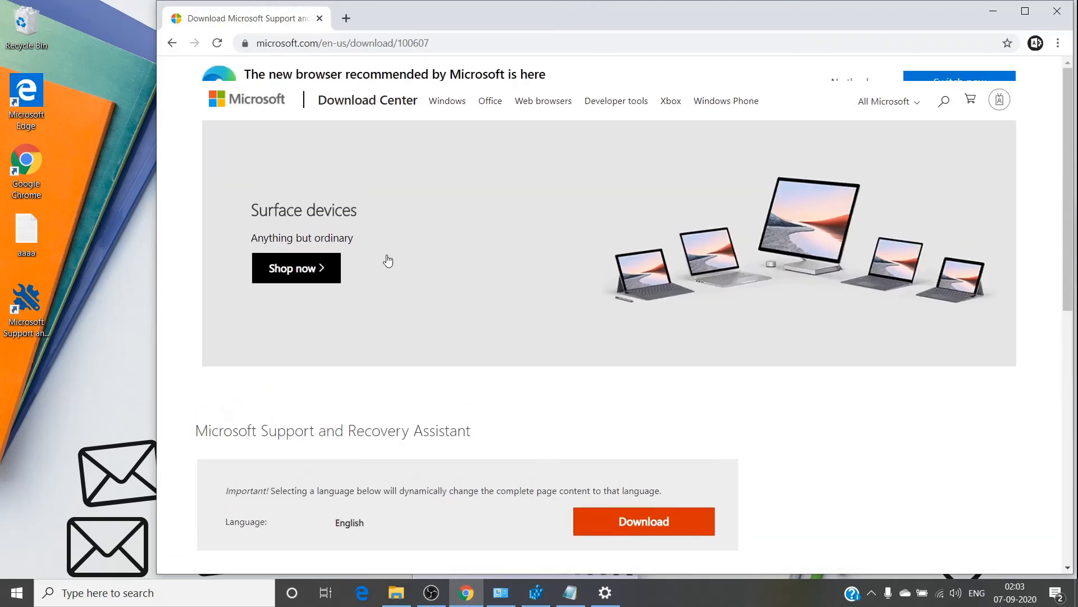
scroll(495, 325, "down", 3)
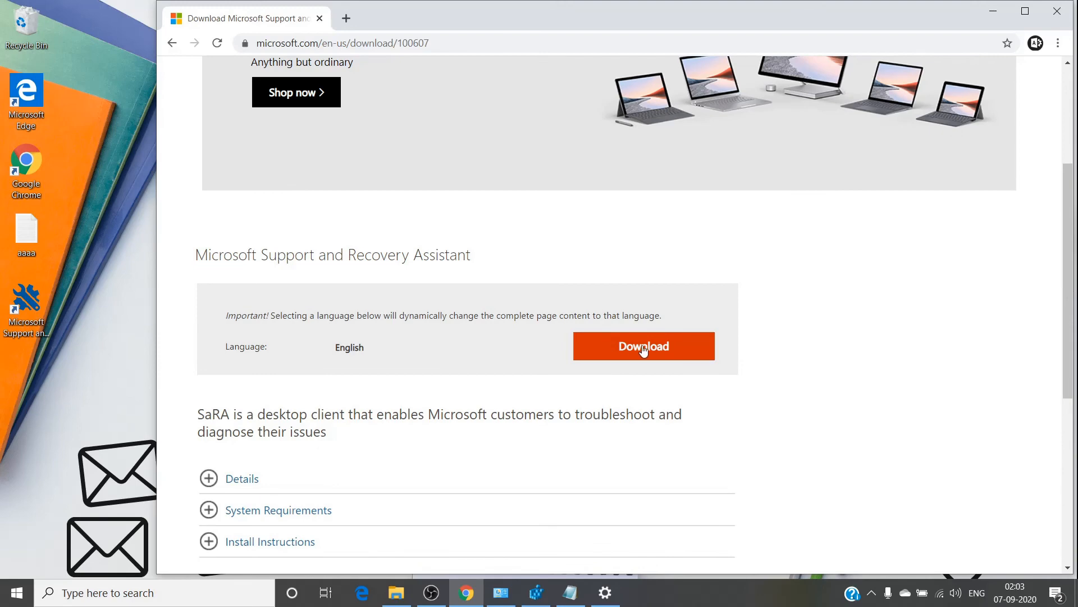
left_click(994, 11)
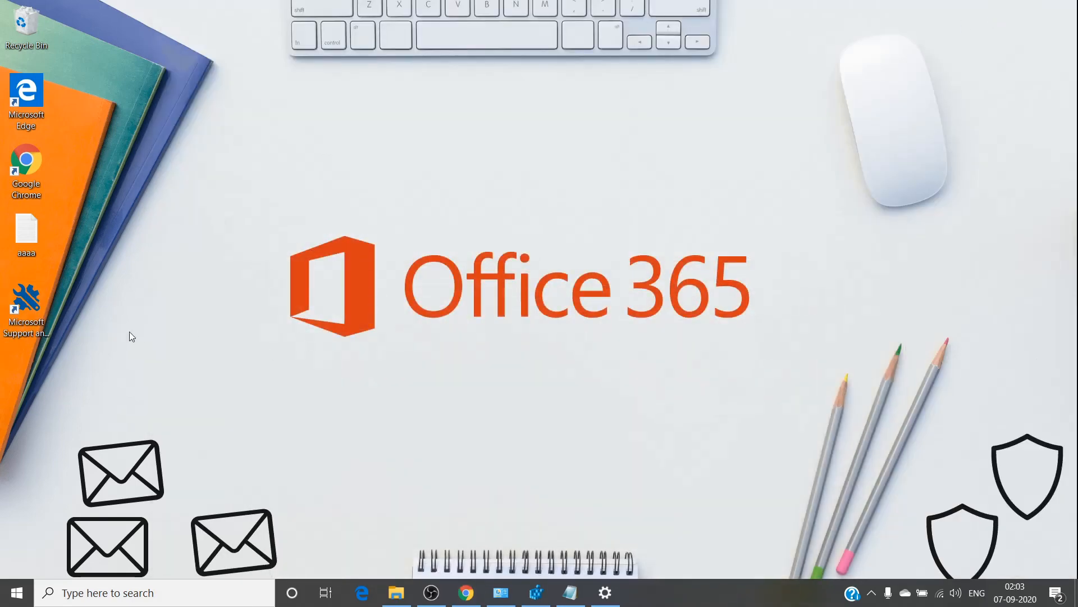
Start Microsoft Support and Recovery Assistant from its desktop shortcut.
double_click(35, 325)
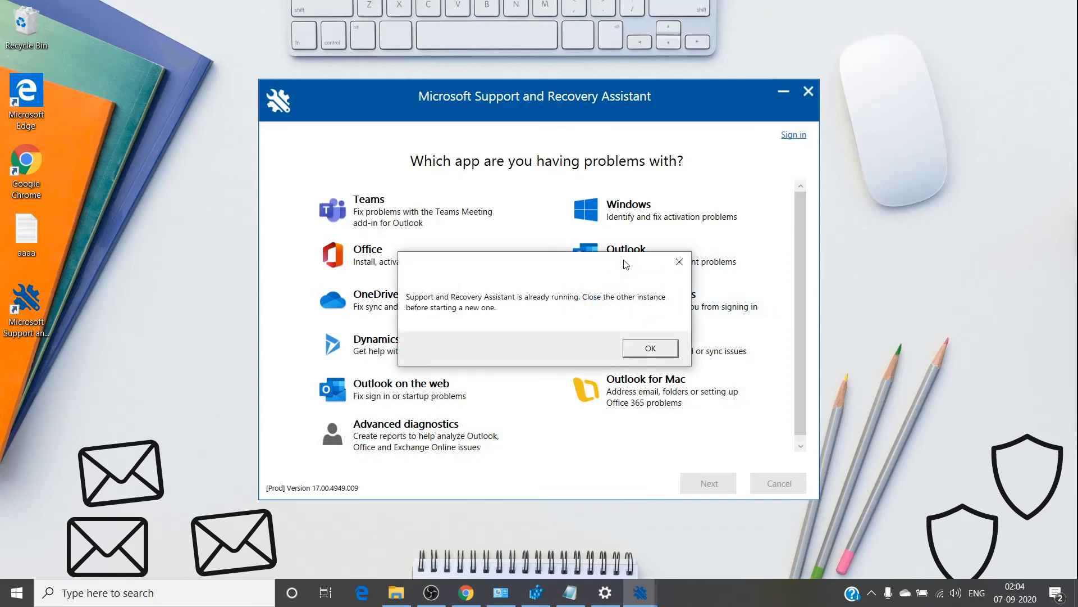
Dismiss the already-running notice and pick Outlook as the app having problems.
left_click(679, 262)
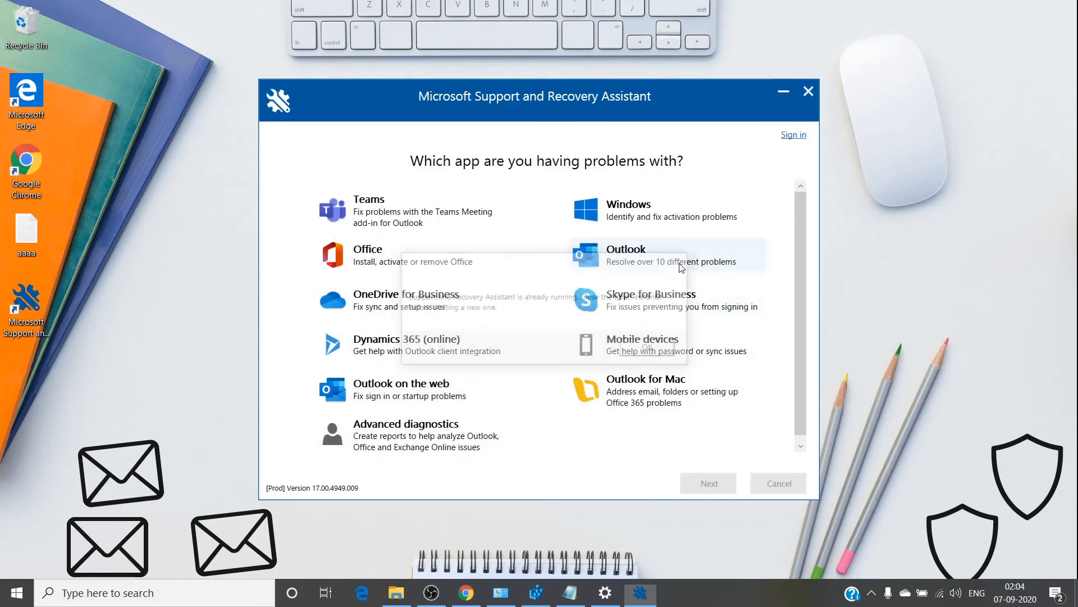
left_click(640, 265)
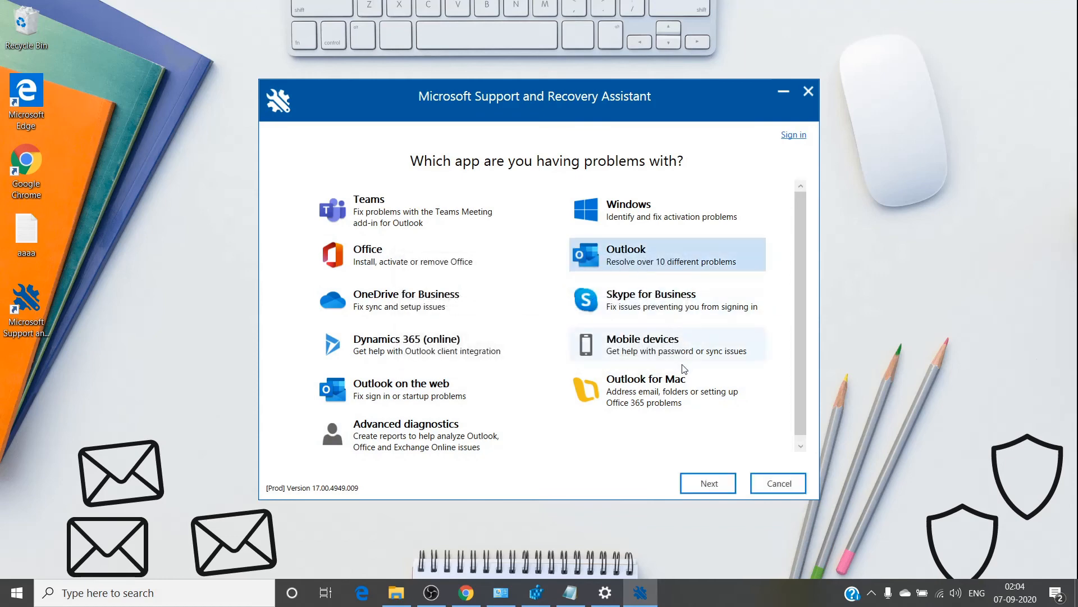
left_click(708, 483)
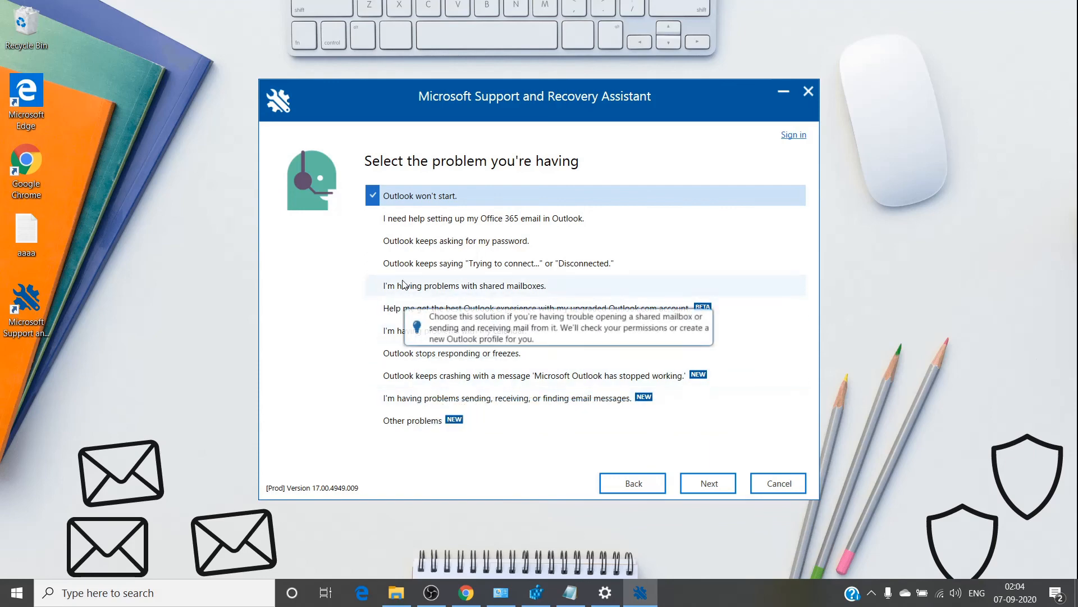
Choose 'I need help setting up my Office 365 email in Outlook' and confirm this is the affected machine.
left_click(418, 220)
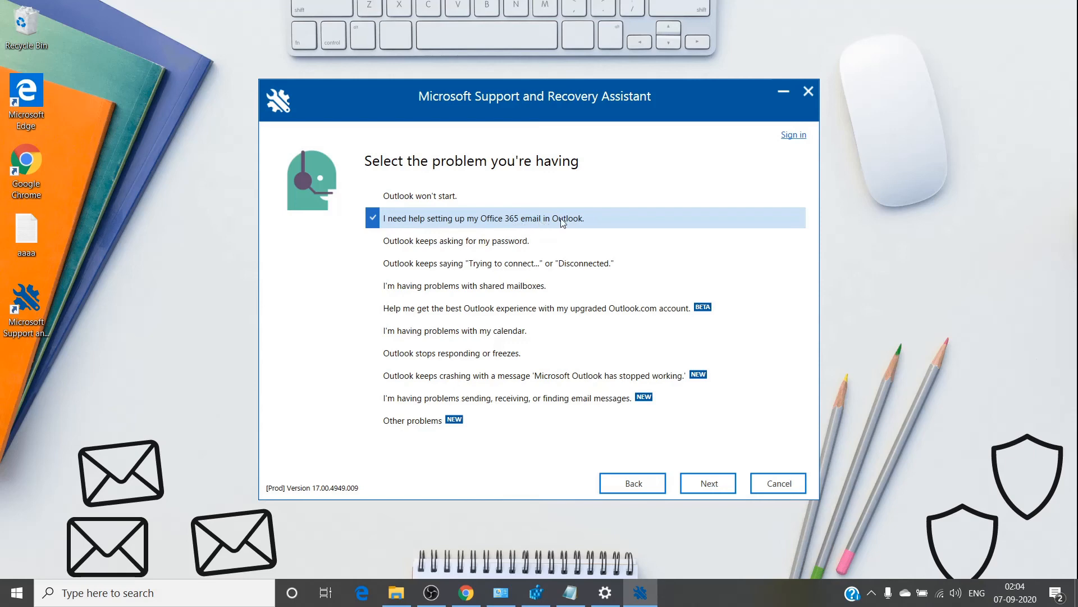
left_click(702, 488)
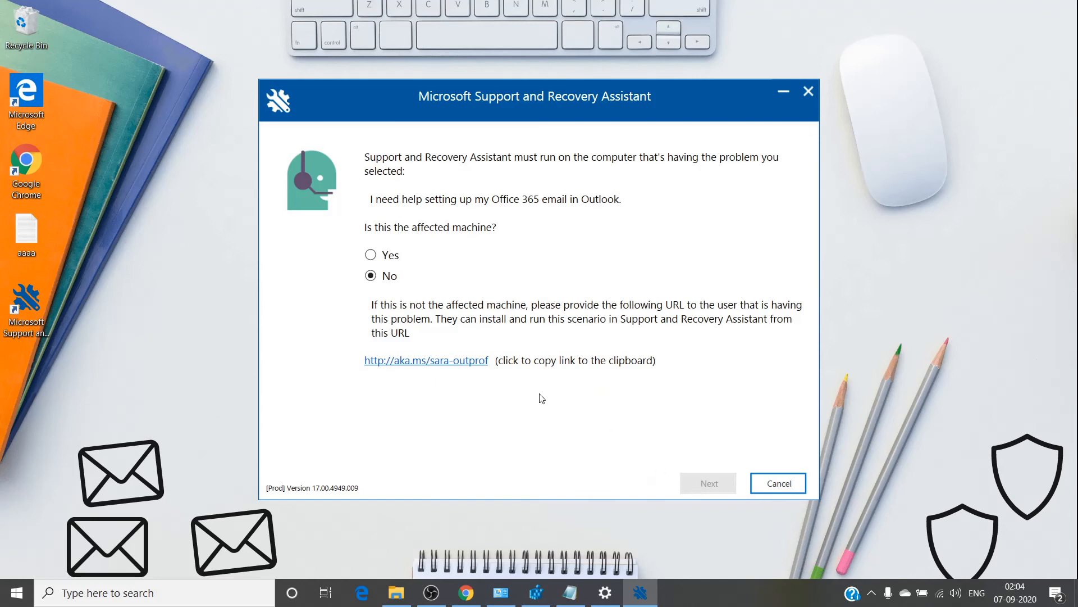
left_click(380, 255)
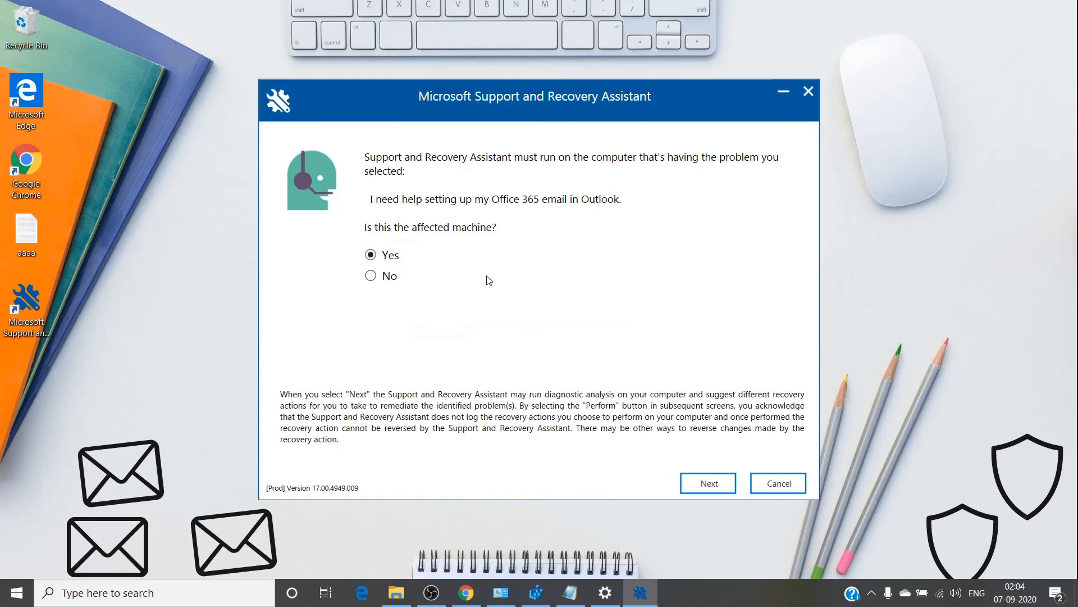
left_click(700, 486)
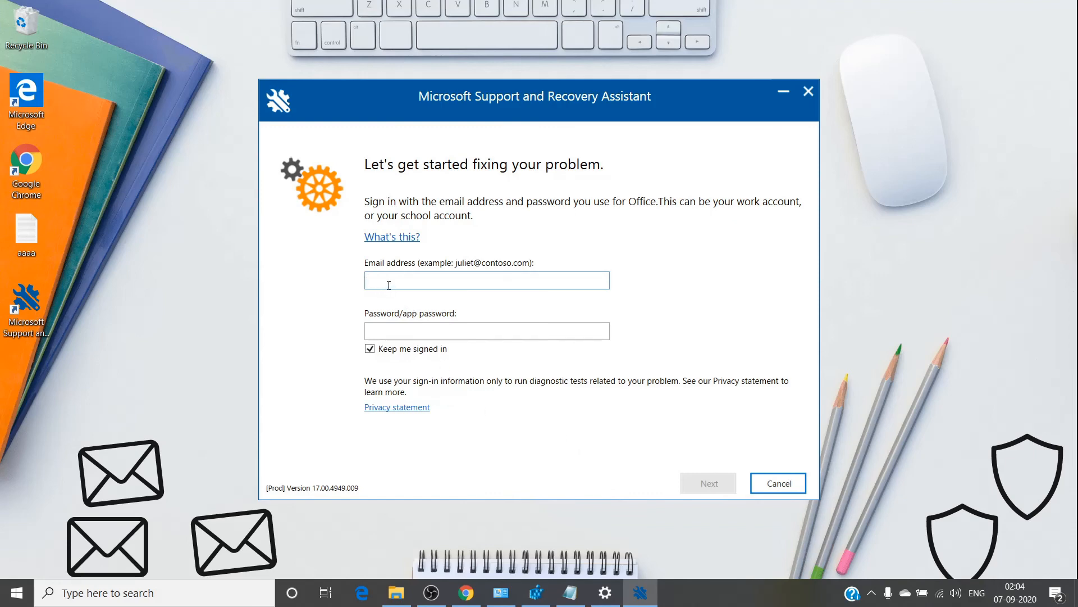
Enter the Office 365 account's e-mail address in the Email address field.
type("ExcludeHttpsRootDomain")
key("ctrl+z")
Enter the account password and submit the sign-in.
key("Tab")
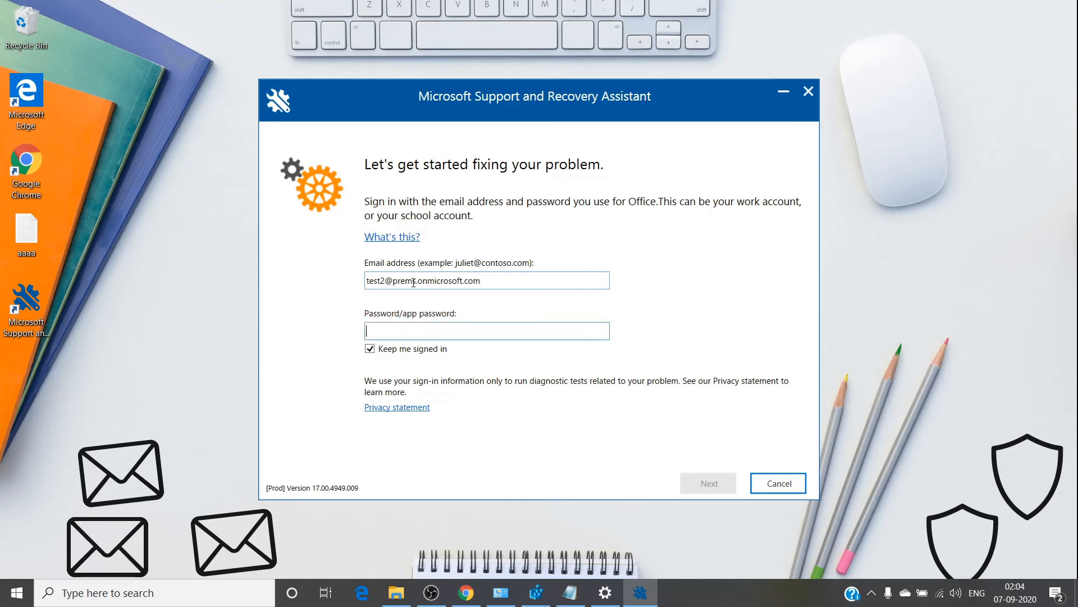
type("********")
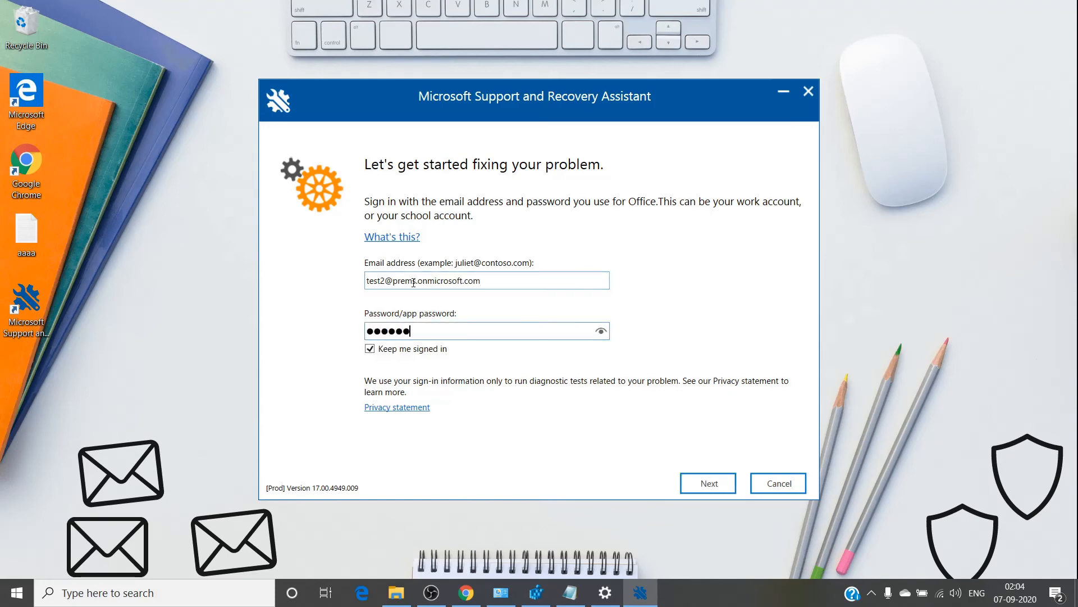
type("**")
key("Return")
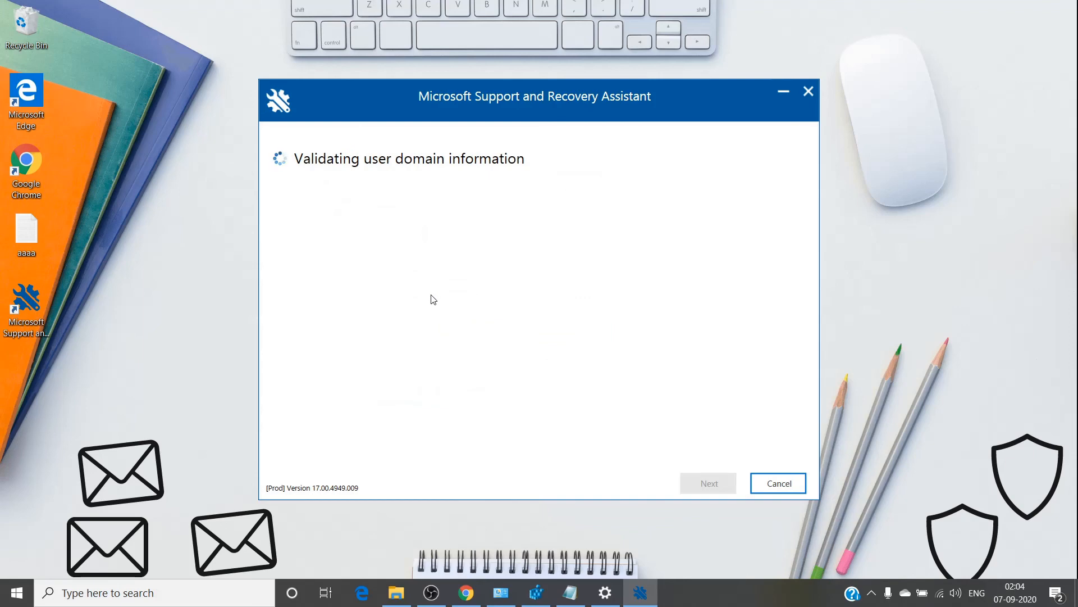